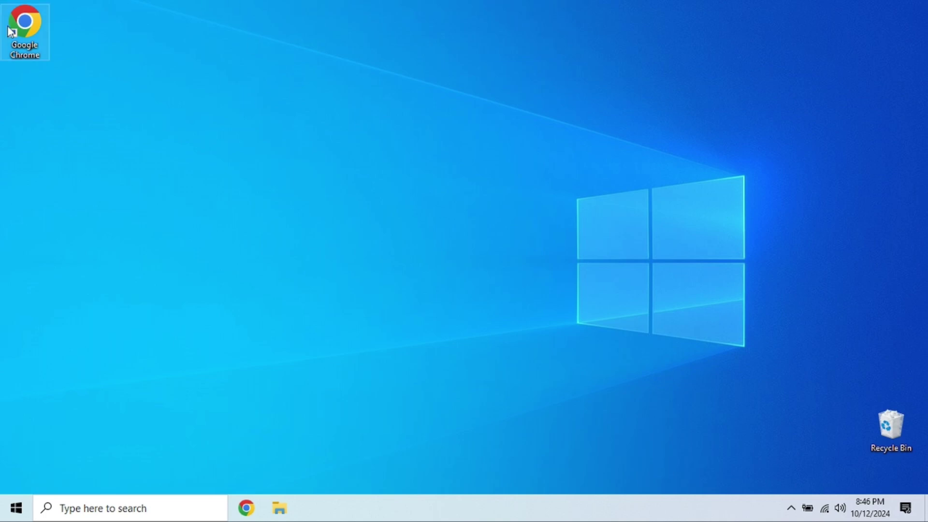
- In Chrome, download the BleachBit installer .exe from bleachbit.org's Windows download page
{"action": "double_click", "coordinate": [32, 24]}
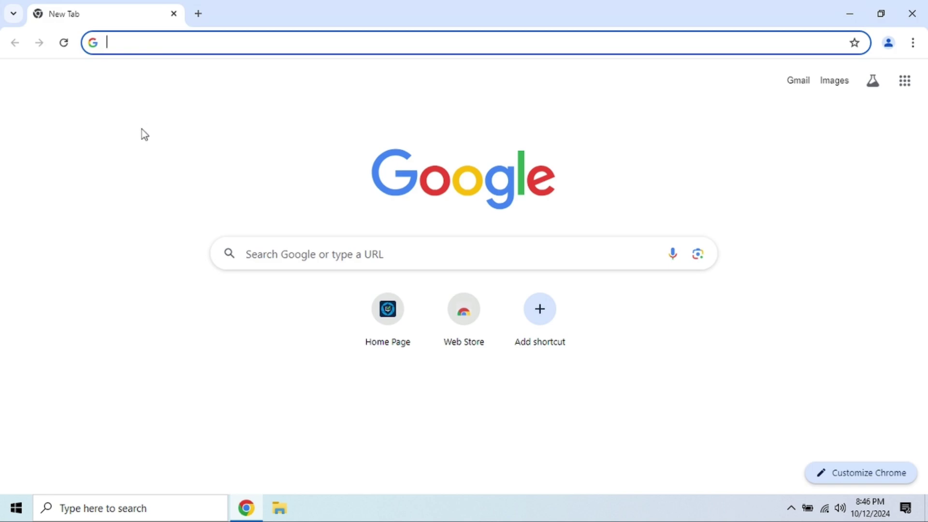
{"action": "type", "text": "bleachbi"}
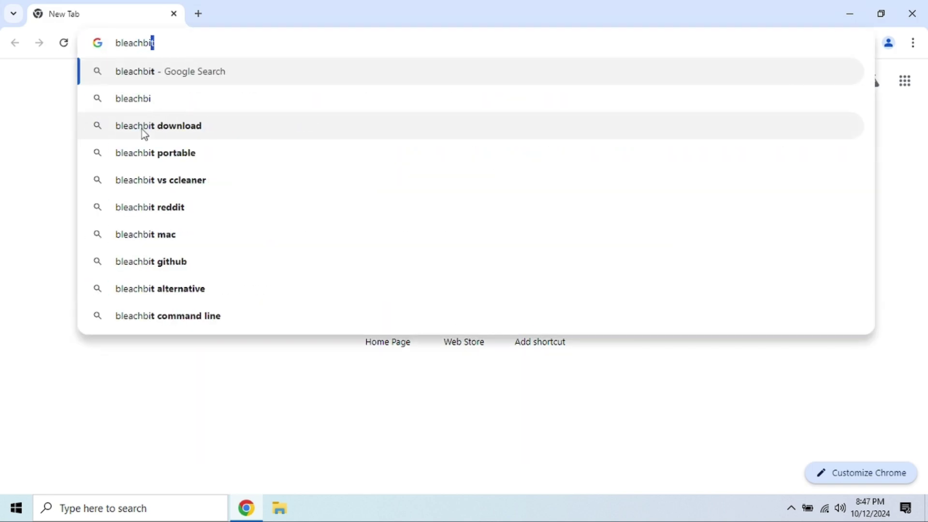
{"action": "type", "text": "t.org"}
{"action": "key", "text": "Return"}
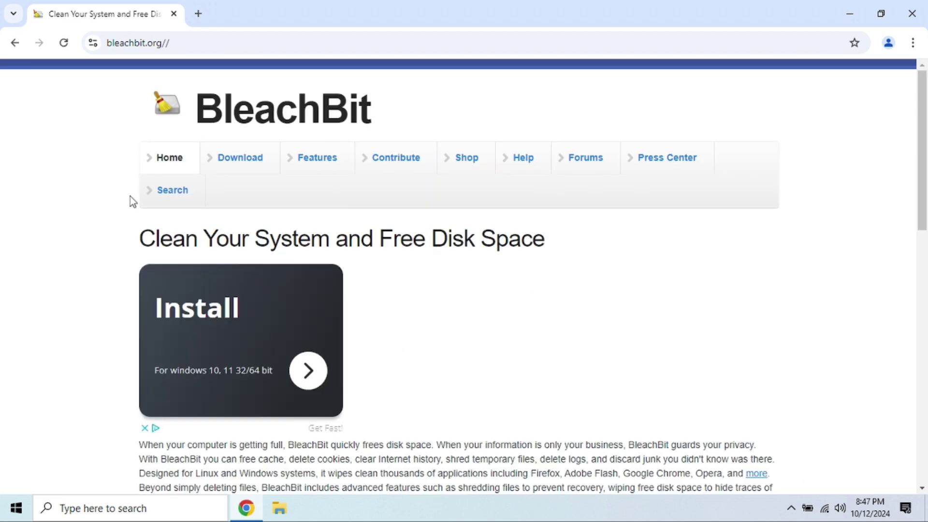
{"action": "left_click", "coordinate": [240, 160]}
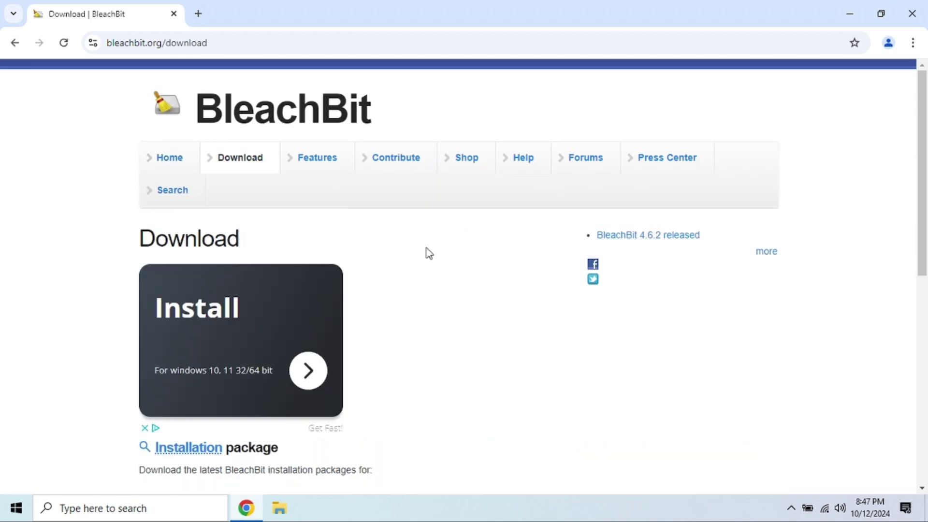
{"action": "scroll", "coordinate": [428, 252], "scroll_direction": "down", "scroll_amount": 1}
{"action": "scroll", "coordinate": [463, 249], "scroll_direction": "down", "scroll_amount": 1}
{"action": "scroll", "coordinate": [465, 249], "scroll_direction": "down", "scroll_amount": 1}
{"action": "scroll", "coordinate": [404, 248], "scroll_direction": "down", "scroll_amount": 1}
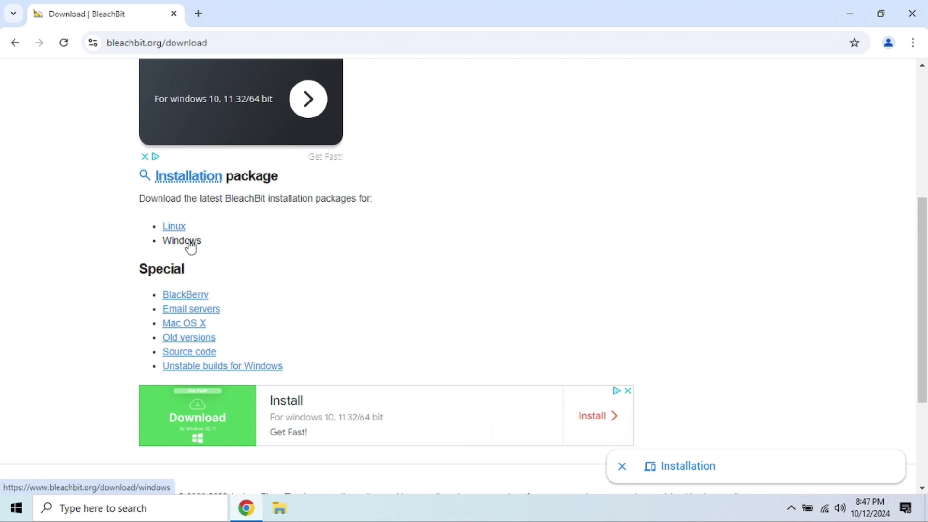
{"action": "left_click", "coordinate": [182, 241]}
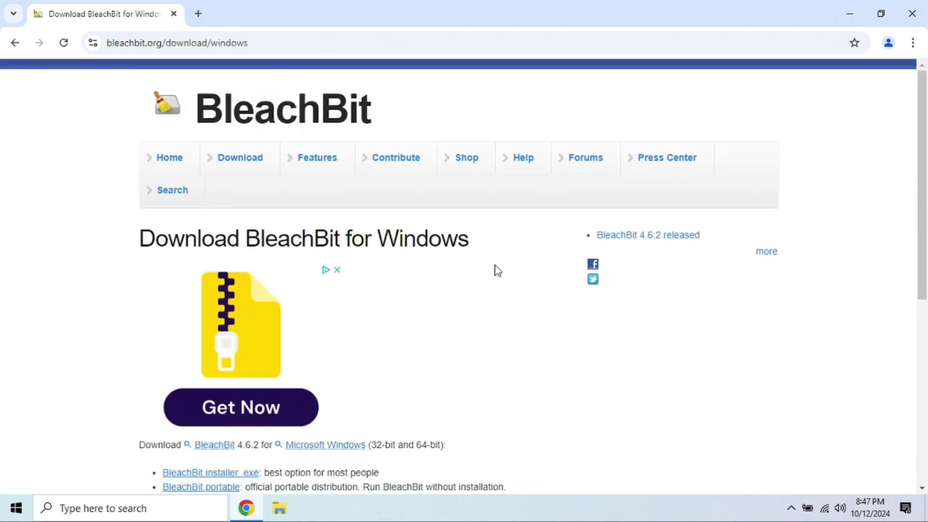
{"action": "scroll", "coordinate": [507, 269], "scroll_direction": "down", "scroll_amount": 1}
{"action": "scroll", "coordinate": [501, 271], "scroll_direction": "down", "scroll_amount": 1}
{"action": "scroll", "coordinate": [472, 276], "scroll_direction": "down", "scroll_amount": 1}
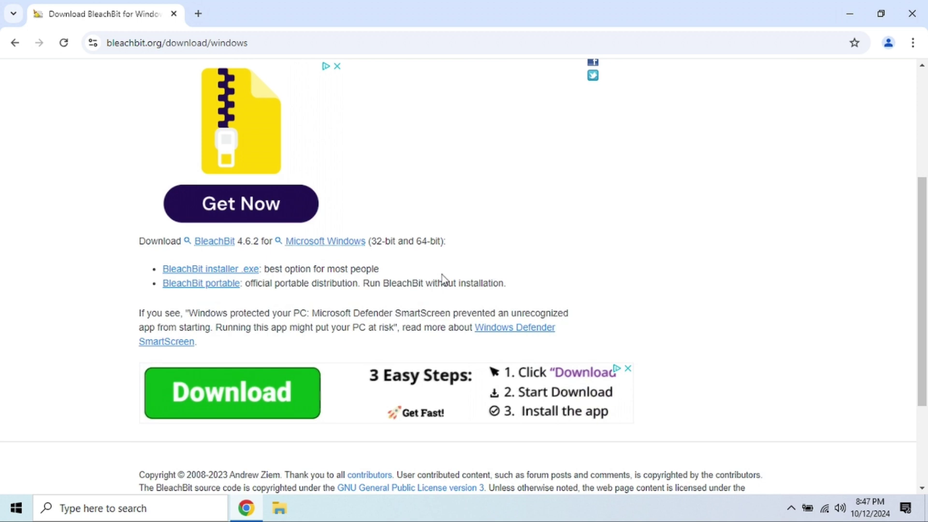
{"action": "left_click", "coordinate": [245, 270]}
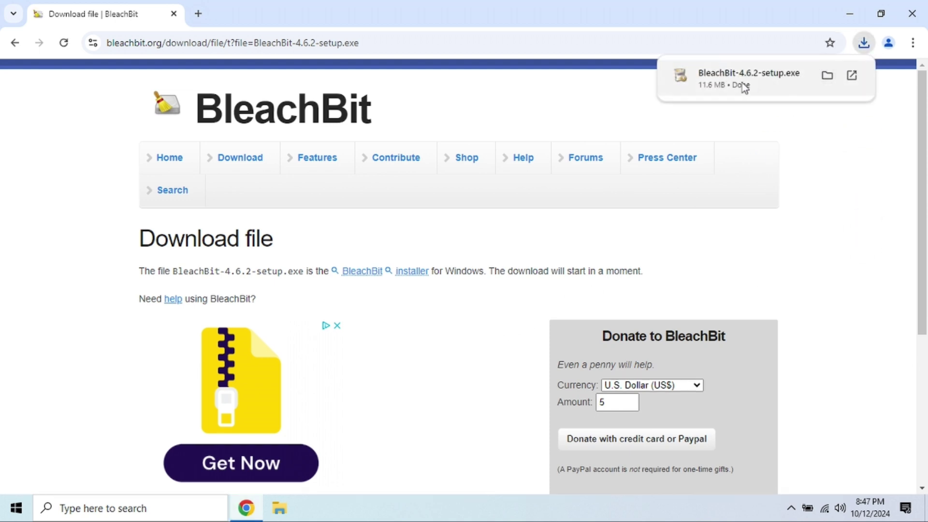
- Run the downloaded BleachBit setup in English and accept the license agreement
{"action": "left_click", "coordinate": [743, 86]}
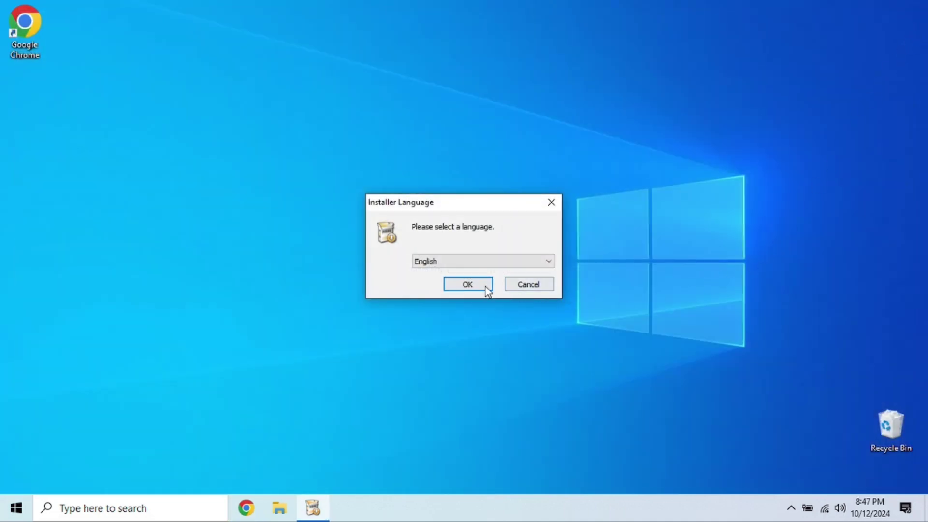
{"action": "left_click", "coordinate": [485, 285]}
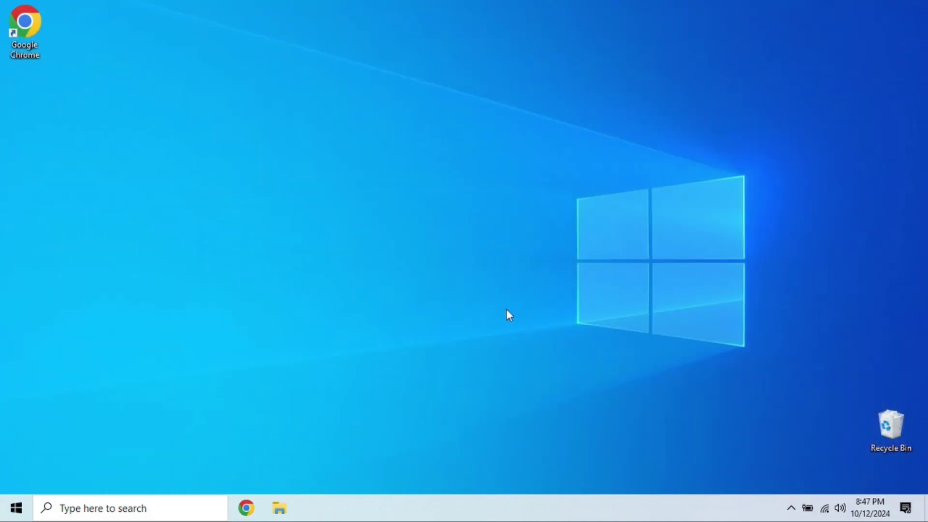
{"action": "left_click", "coordinate": [485, 285]}
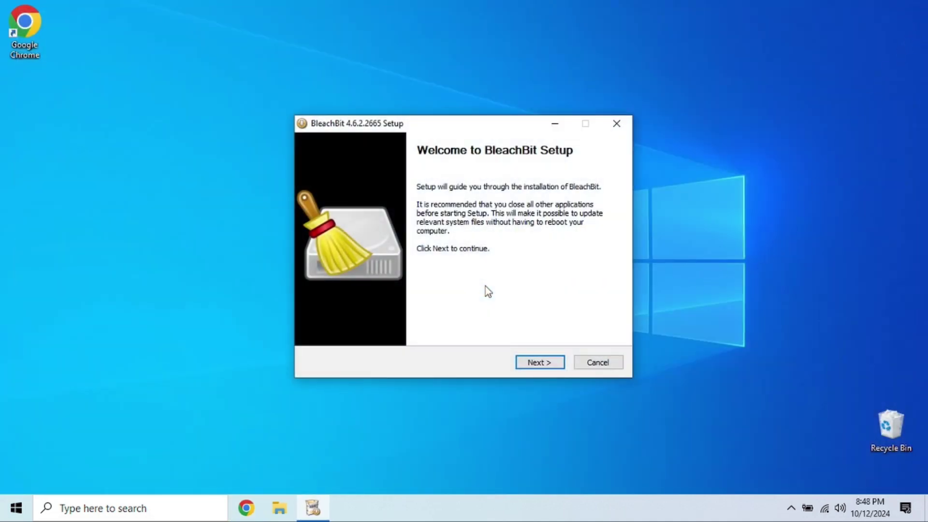
{"action": "left_click", "coordinate": [528, 365]}
{"action": "left_click", "coordinate": [444, 320]}
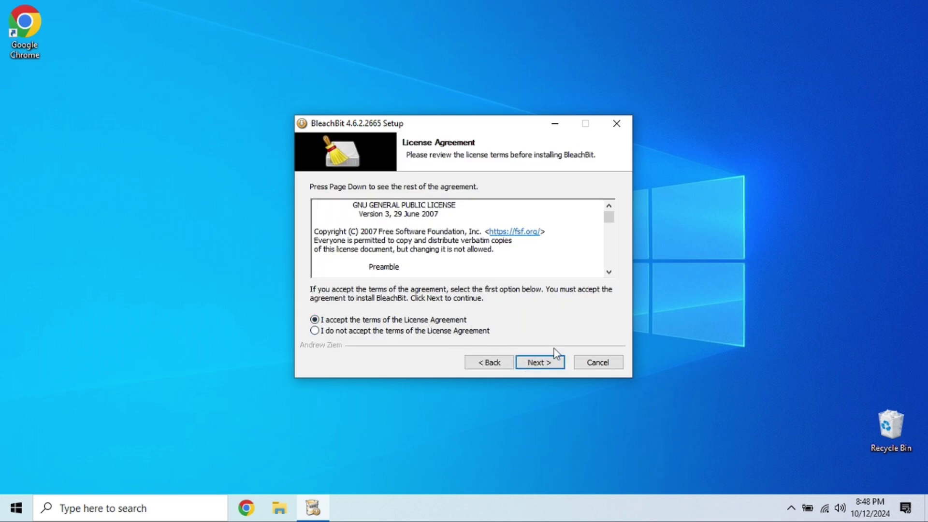
{"action": "left_click", "coordinate": [549, 365]}
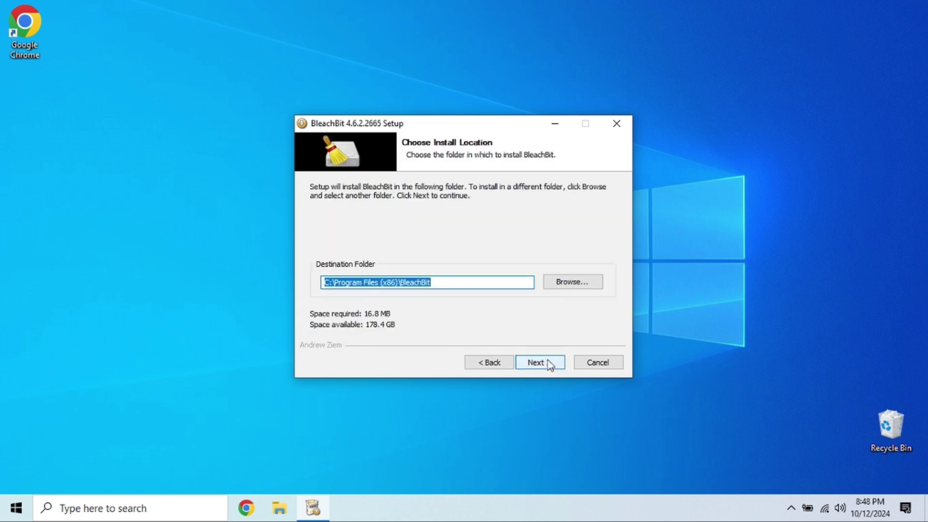
- Install with the default folder and components, then finish the setup
{"action": "left_click", "coordinate": [549, 365]}
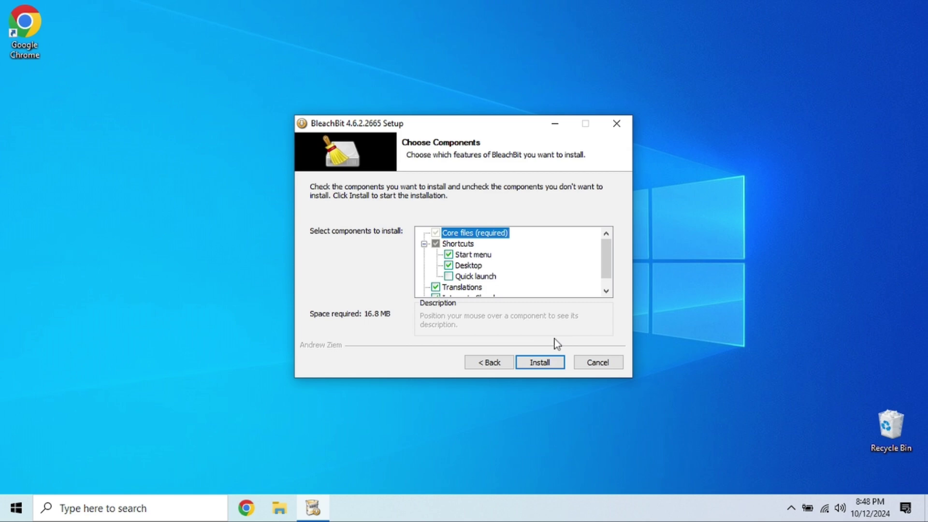
{"action": "scroll", "coordinate": [532, 280], "scroll_direction": "down", "scroll_amount": 1}
{"action": "scroll", "coordinate": [547, 271], "scroll_direction": "up", "scroll_amount": 1}
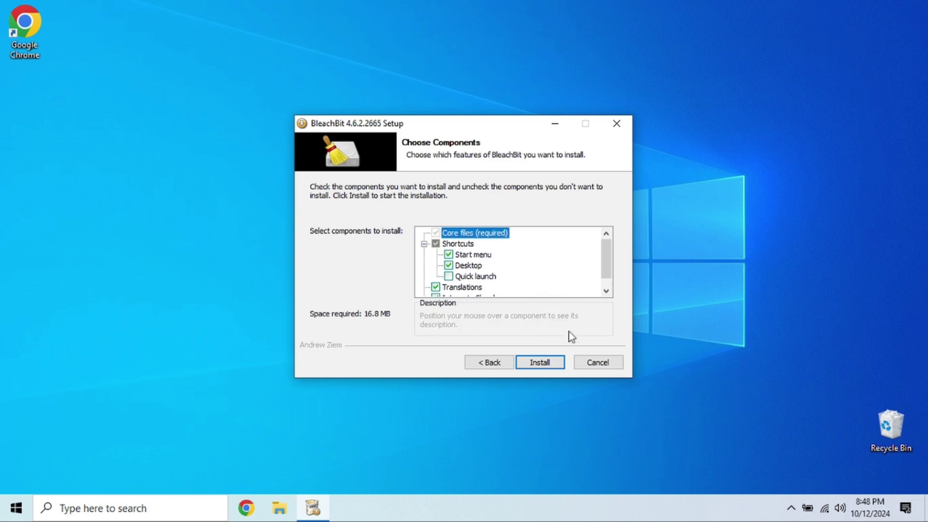
{"action": "left_click", "coordinate": [547, 365]}
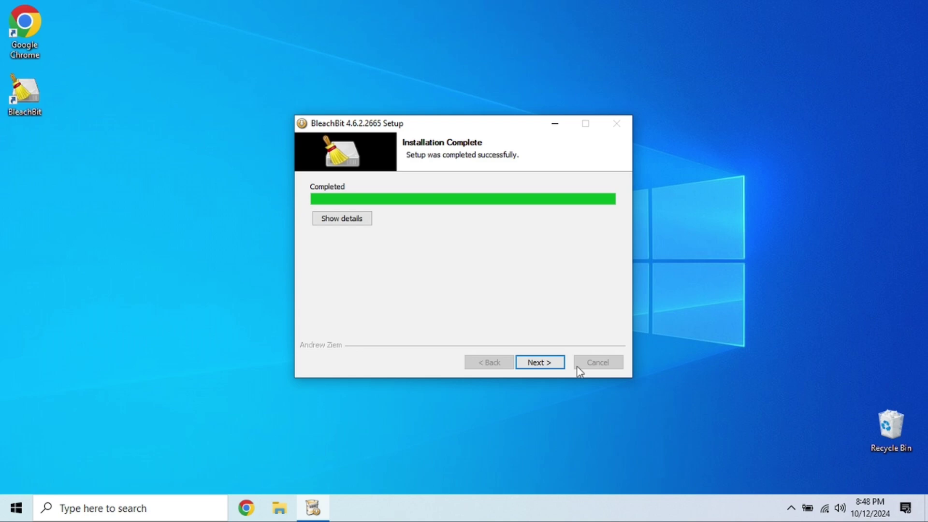
{"action": "left_click", "coordinate": [548, 365]}
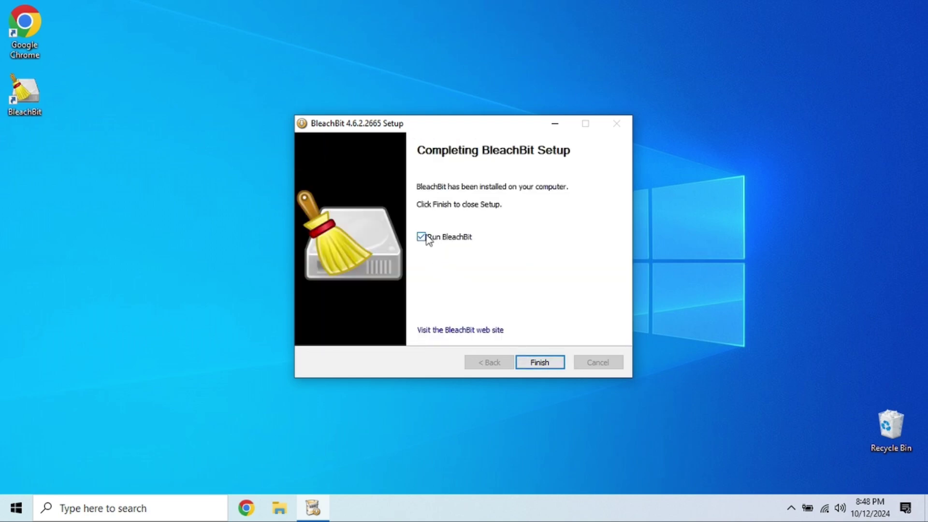
{"action": "left_click", "coordinate": [541, 366]}
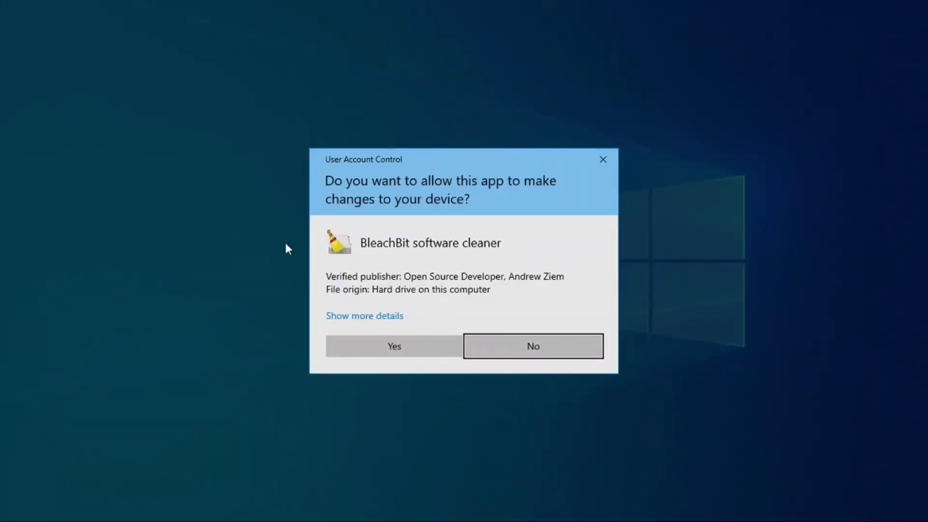
{"action": "left_click", "coordinate": [423, 354]}
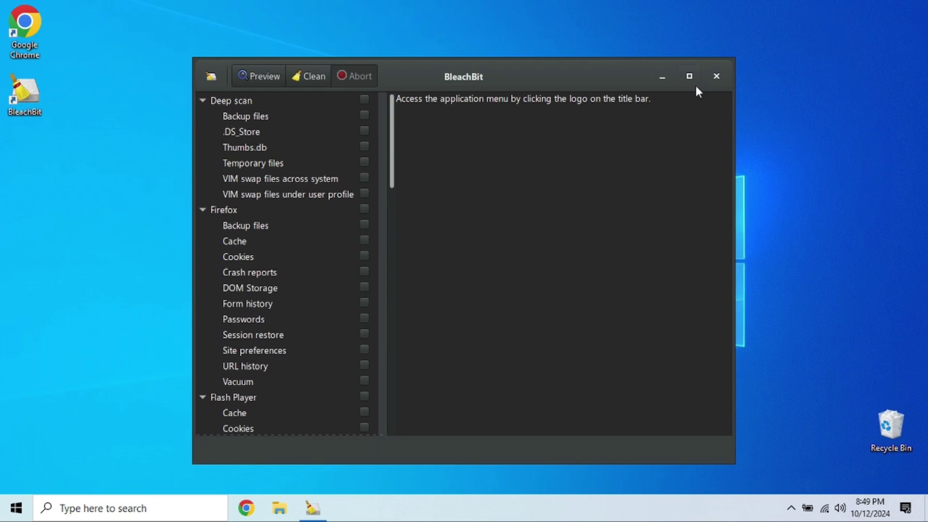
{"action": "left_click", "coordinate": [688, 76]}
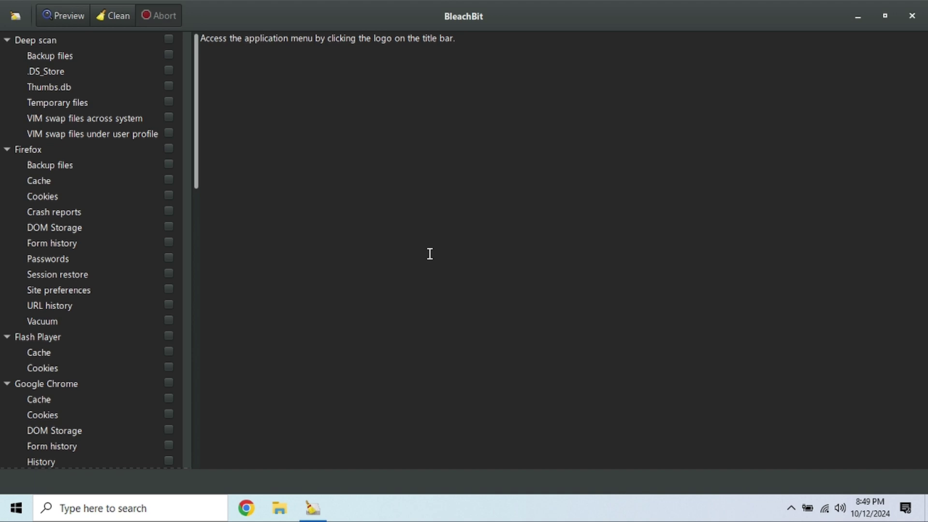
{"action": "scroll", "coordinate": [133, 186], "scroll_direction": "down", "scroll_amount": 1}
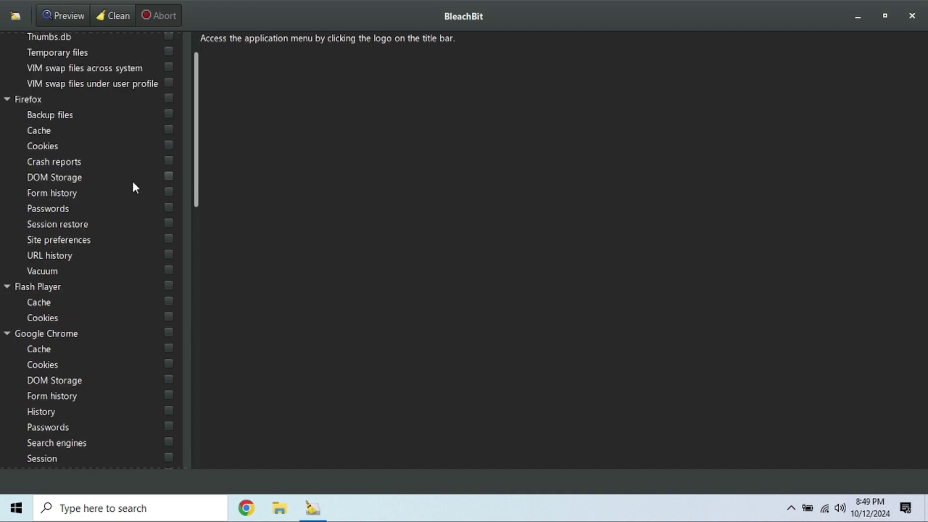
{"action": "scroll", "coordinate": [133, 187], "scroll_direction": "down", "scroll_amount": 1}
{"action": "scroll", "coordinate": [133, 187], "scroll_direction": "down", "scroll_amount": 1}
{"action": "scroll", "coordinate": [133, 187], "scroll_direction": "down", "scroll_amount": 1}
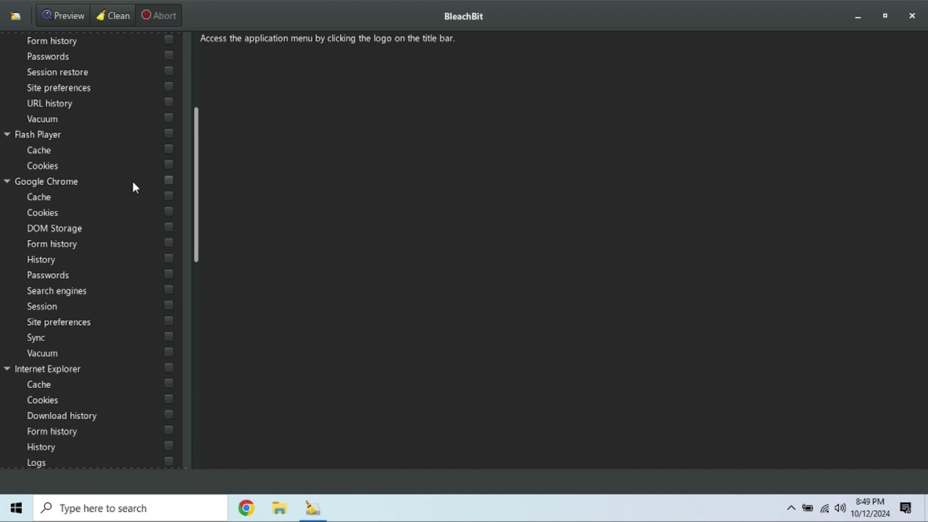
{"action": "scroll", "coordinate": [133, 188], "scroll_direction": "down", "scroll_amount": 1}
{"action": "scroll", "coordinate": [133, 187], "scroll_direction": "down", "scroll_amount": 1}
{"action": "scroll", "coordinate": [133, 187], "scroll_direction": "down", "scroll_amount": 2}
{"action": "scroll", "coordinate": [133, 187], "scroll_direction": "down", "scroll_amount": 1}
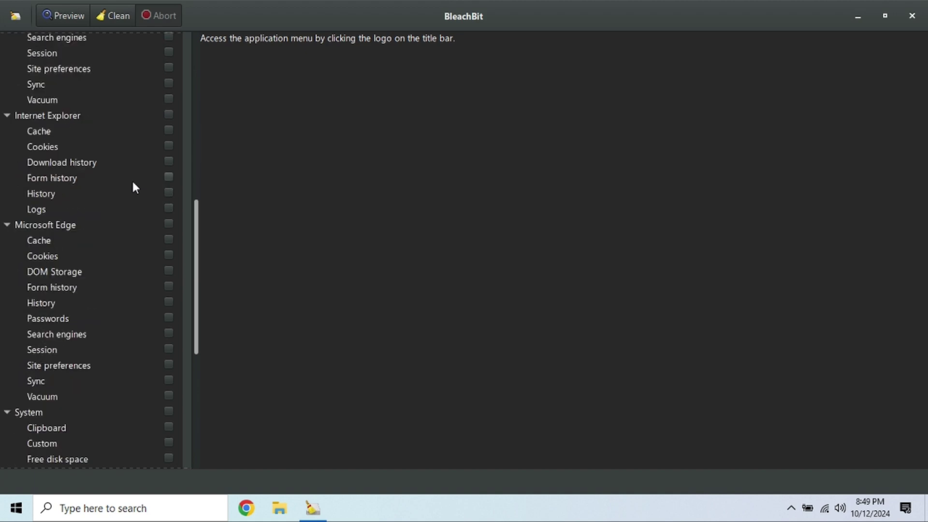
{"action": "scroll", "coordinate": [132, 187], "scroll_direction": "down", "scroll_amount": 1}
{"action": "scroll", "coordinate": [132, 187], "scroll_direction": "down", "scroll_amount": 1}
{"action": "scroll", "coordinate": [133, 187], "scroll_direction": "down", "scroll_amount": 2}
{"action": "scroll", "coordinate": [133, 188], "scroll_direction": "down", "scroll_amount": 2}
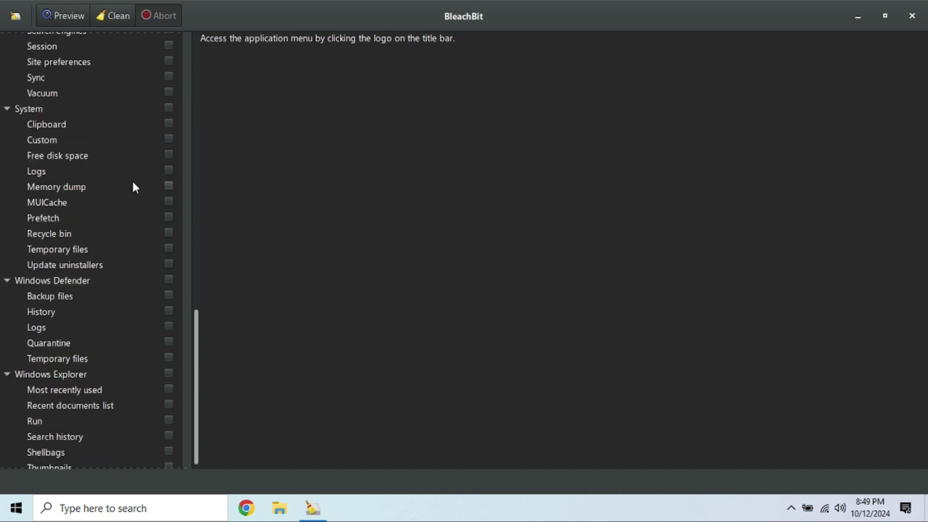
{"action": "scroll", "coordinate": [132, 187], "scroll_direction": "down", "scroll_amount": 1}
{"action": "scroll", "coordinate": [133, 187], "scroll_direction": "up", "scroll_amount": 3}
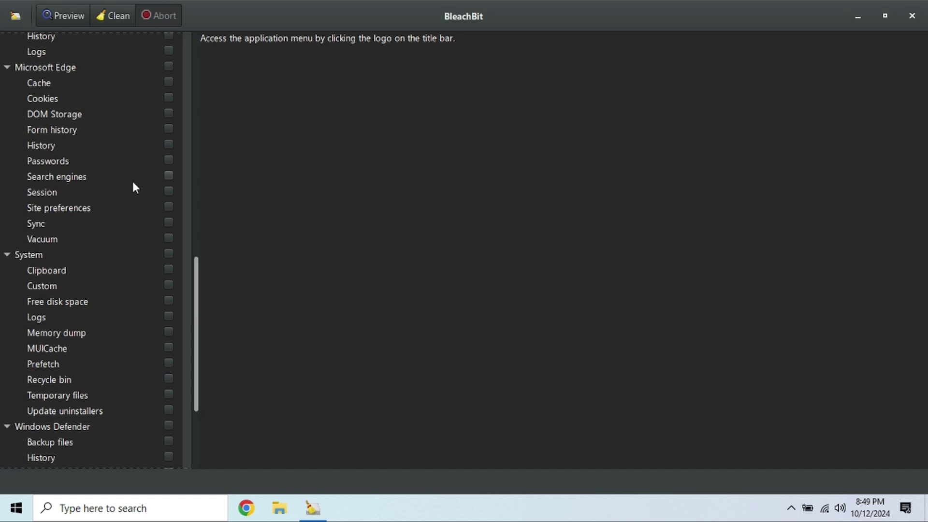
{"action": "scroll", "coordinate": [132, 187], "scroll_direction": "up", "scroll_amount": 5}
{"action": "scroll", "coordinate": [133, 187], "scroll_direction": "up", "scroll_amount": 1}
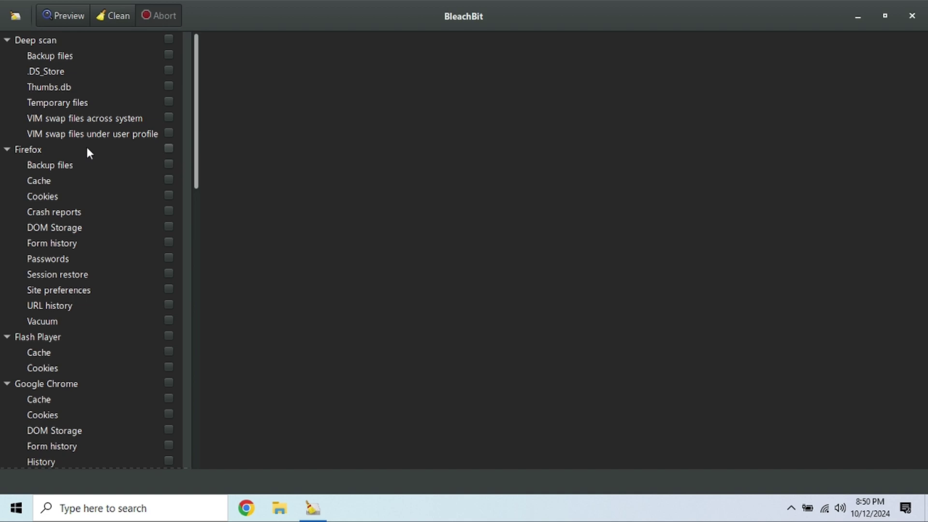
{"action": "scroll", "coordinate": [86, 147], "scroll_direction": "down", "scroll_amount": 3}
{"action": "scroll", "coordinate": [88, 189], "scroll_direction": "down", "scroll_amount": 5}
{"action": "scroll", "coordinate": [90, 209], "scroll_direction": "down", "scroll_amount": 5}
{"action": "scroll", "coordinate": [90, 210], "scroll_direction": "down", "scroll_amount": 5}
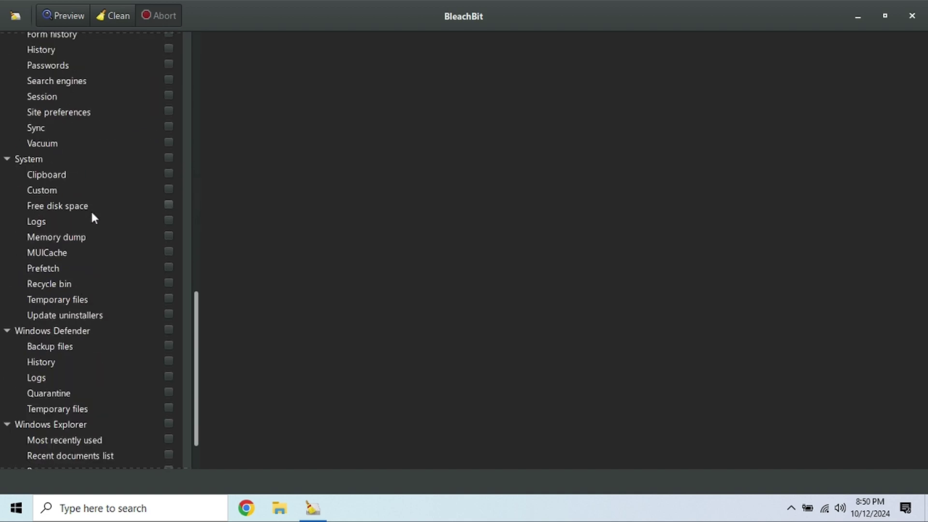
{"action": "scroll", "coordinate": [91, 210], "scroll_direction": "up", "scroll_amount": 5}
{"action": "scroll", "coordinate": [92, 213], "scroll_direction": "up", "scroll_amount": 3}
{"action": "scroll", "coordinate": [92, 213], "scroll_direction": "up", "scroll_amount": 3}
{"action": "scroll", "coordinate": [91, 213], "scroll_direction": "up", "scroll_amount": 4}
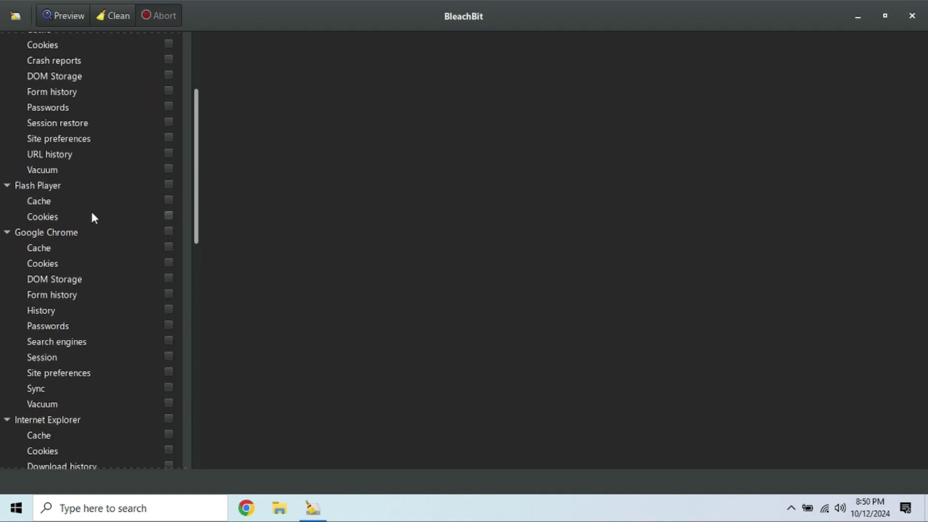
{"action": "scroll", "coordinate": [93, 214], "scroll_direction": "up", "scroll_amount": 2}
{"action": "scroll", "coordinate": [93, 217], "scroll_direction": "up", "scroll_amount": 3}
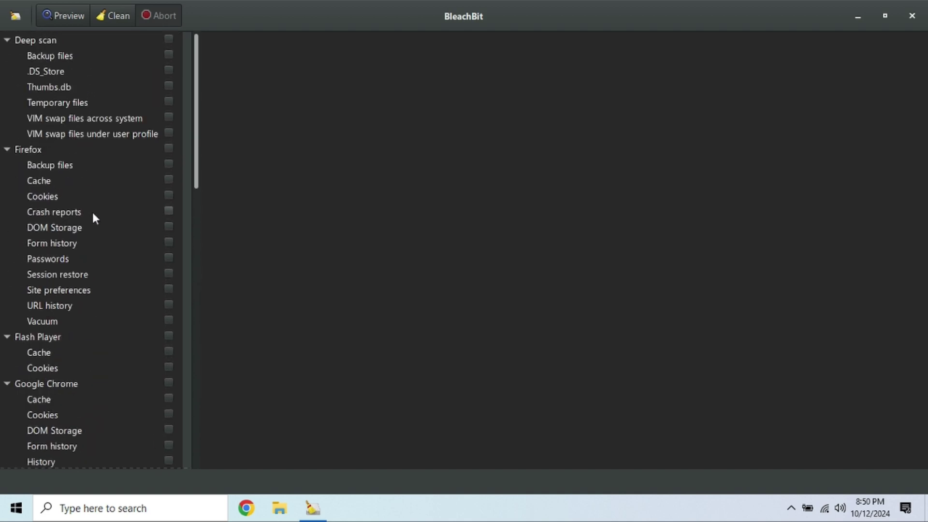
- Select all Firefox items except saved Passwords, plus Flash Player cache and cookies
{"action": "left_click", "coordinate": [168, 149]}
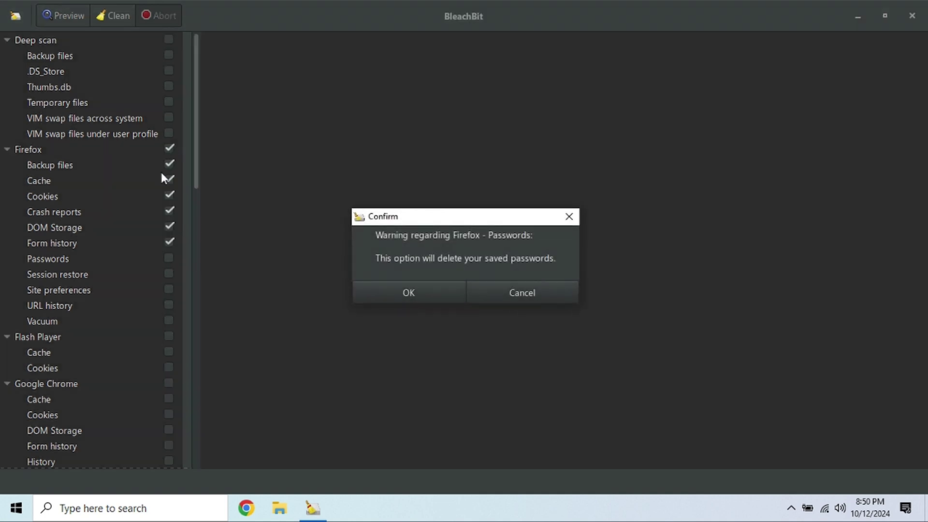
{"action": "left_click", "coordinate": [408, 290]}
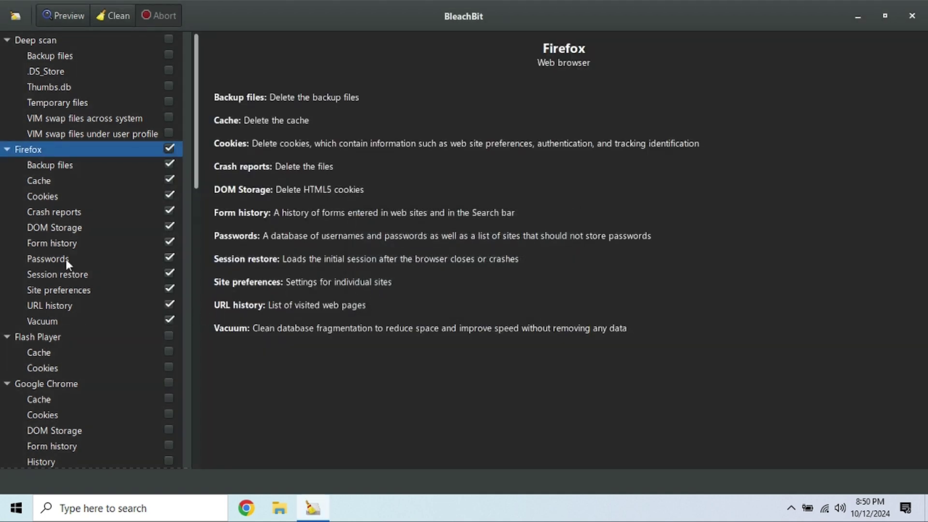
{"action": "left_click", "coordinate": [169, 258]}
{"action": "scroll", "coordinate": [118, 305], "scroll_direction": "down", "scroll_amount": 1}
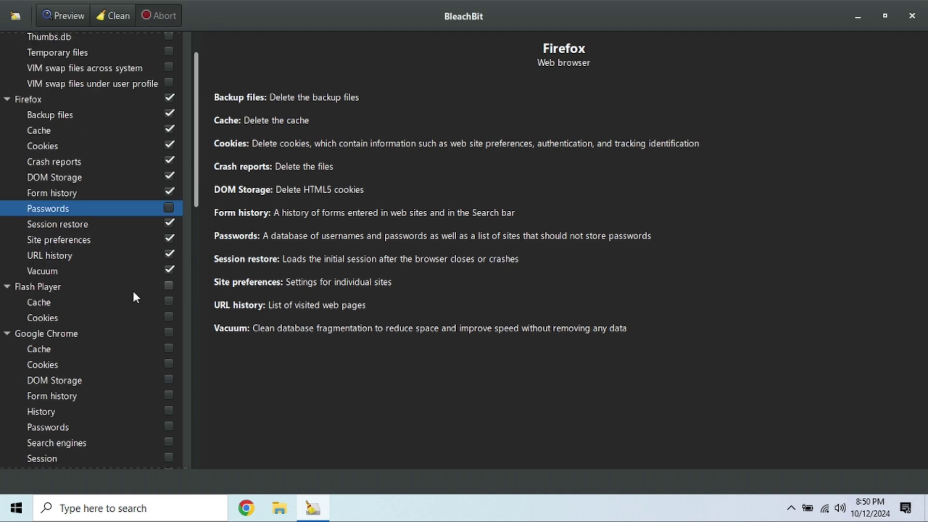
{"action": "left_click", "coordinate": [169, 285]}
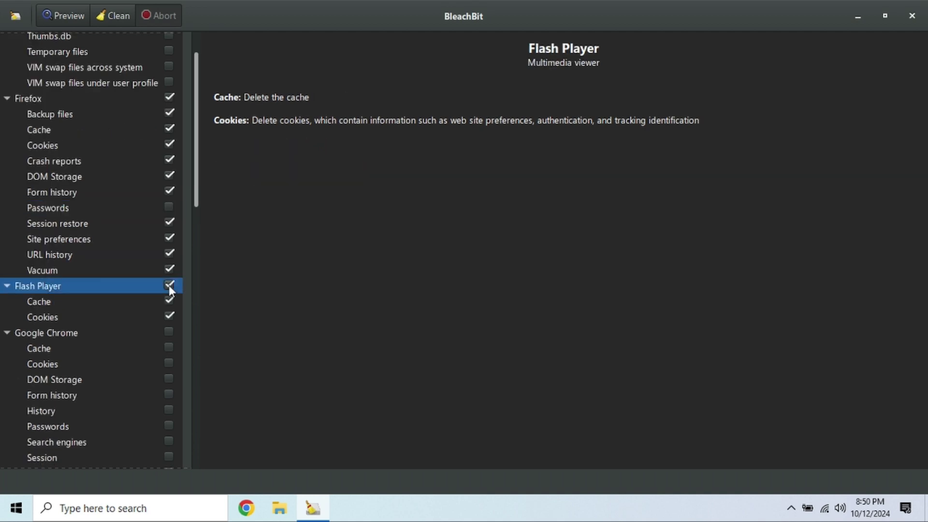
- Select all Google Chrome items except Form history and saved Passwords
{"action": "left_click", "coordinate": [169, 332]}
{"action": "left_click", "coordinate": [406, 293]}
{"action": "scroll", "coordinate": [126, 359], "scroll_direction": "down", "scroll_amount": 1}
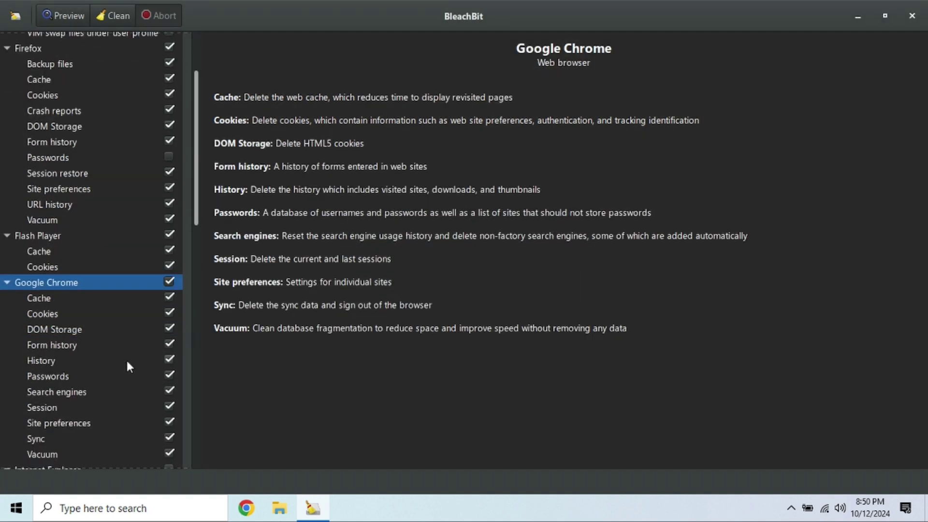
{"action": "scroll", "coordinate": [127, 366], "scroll_direction": "down", "scroll_amount": 1}
{"action": "left_click", "coordinate": [169, 292]}
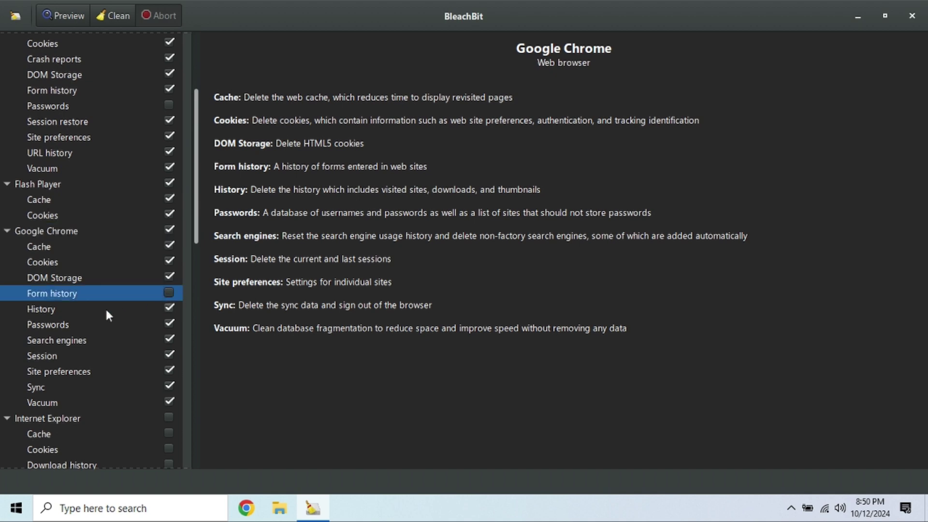
{"action": "left_click", "coordinate": [169, 324]}
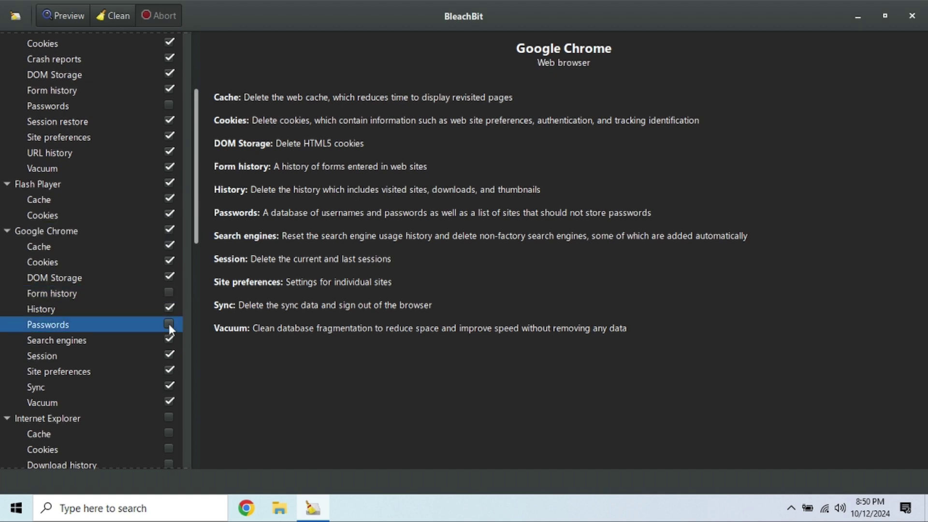
{"action": "scroll", "coordinate": [93, 300], "scroll_direction": "down", "scroll_amount": 2}
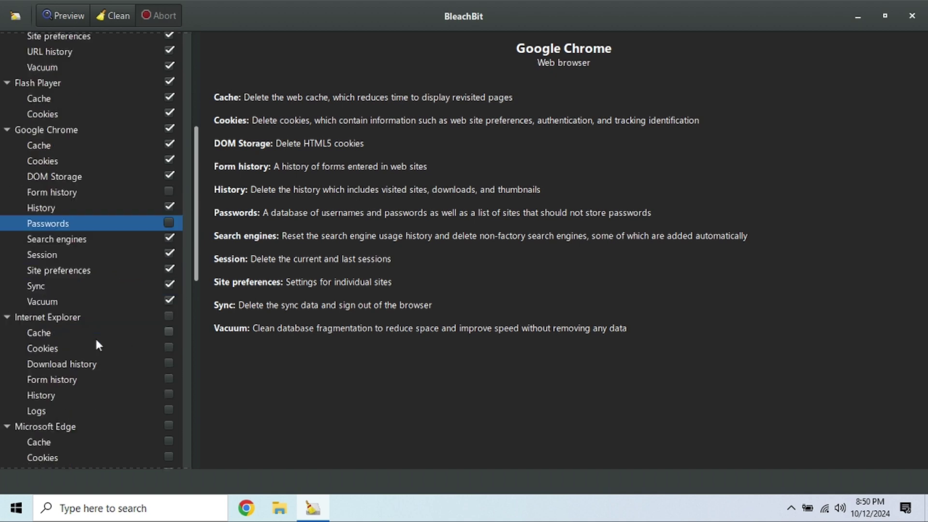
- Select Internet Explorer, Edge minus form history and passwords, and all System items including free disk space
{"action": "left_click", "coordinate": [169, 317]}
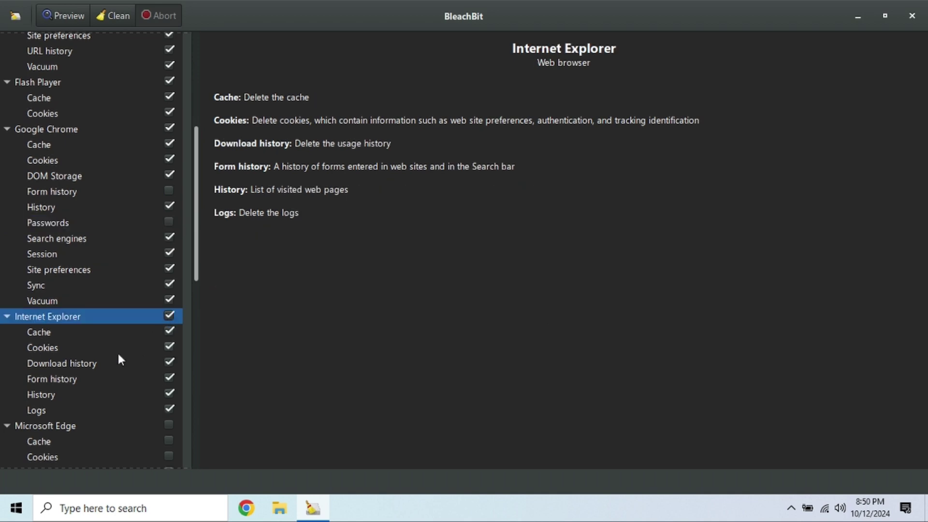
{"action": "scroll", "coordinate": [117, 351], "scroll_direction": "down", "scroll_amount": 2}
{"action": "left_click", "coordinate": [169, 324]}
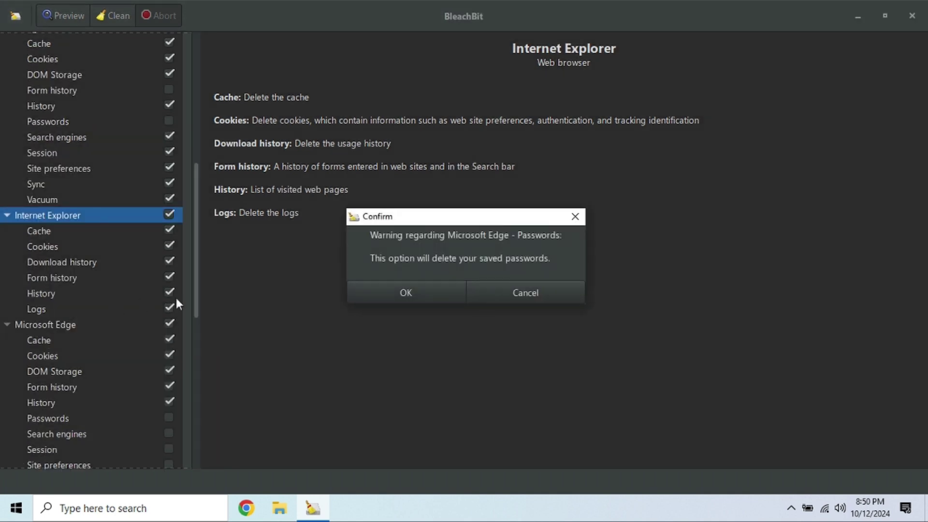
{"action": "left_click", "coordinate": [405, 298]}
{"action": "scroll", "coordinate": [59, 304], "scroll_direction": "down", "scroll_amount": 1}
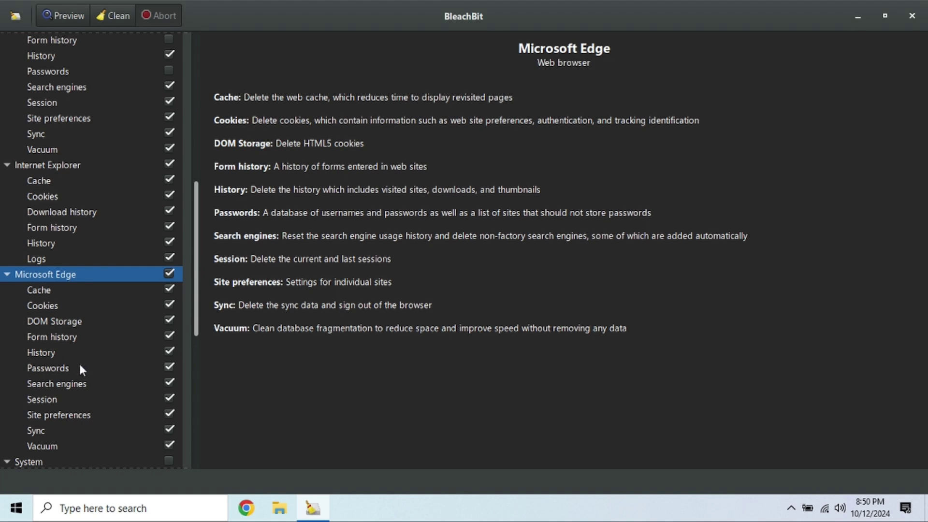
{"action": "left_click", "coordinate": [169, 336]}
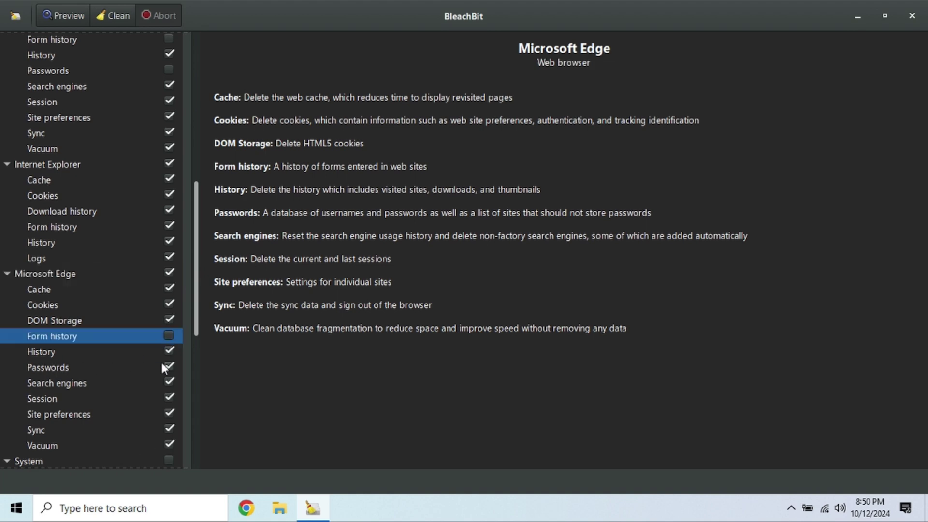
{"action": "left_click", "coordinate": [168, 368]}
{"action": "scroll", "coordinate": [116, 363], "scroll_direction": "down", "scroll_amount": 1}
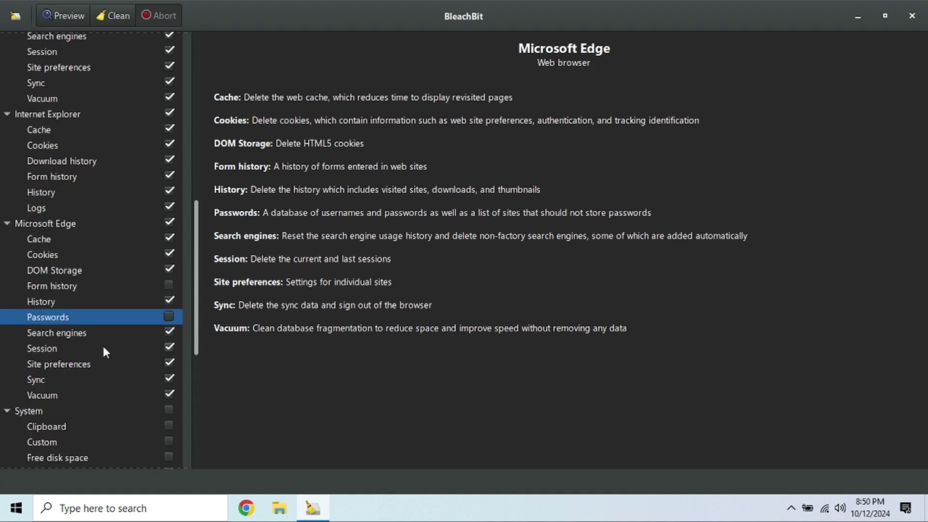
{"action": "scroll", "coordinate": [102, 344], "scroll_direction": "down", "scroll_amount": 2}
{"action": "scroll", "coordinate": [103, 346], "scroll_direction": "down", "scroll_amount": 2}
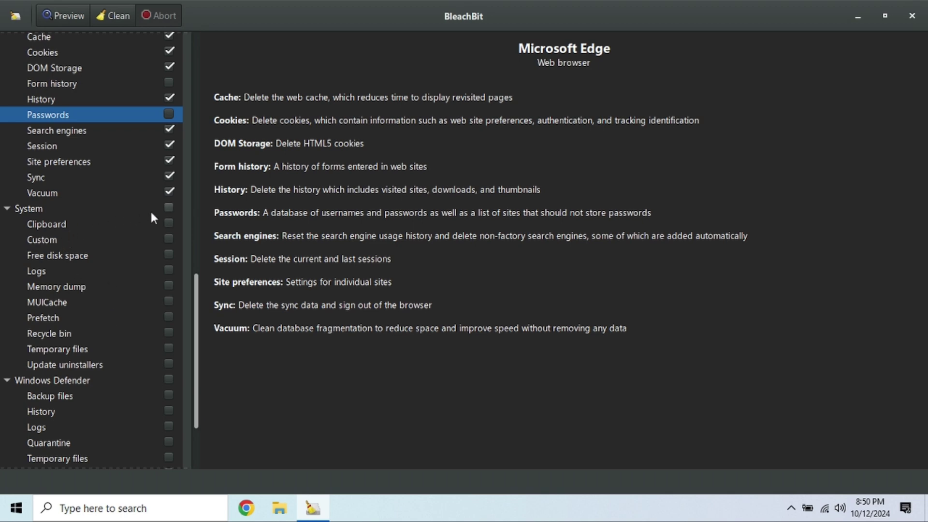
{"action": "left_click", "coordinate": [169, 208]}
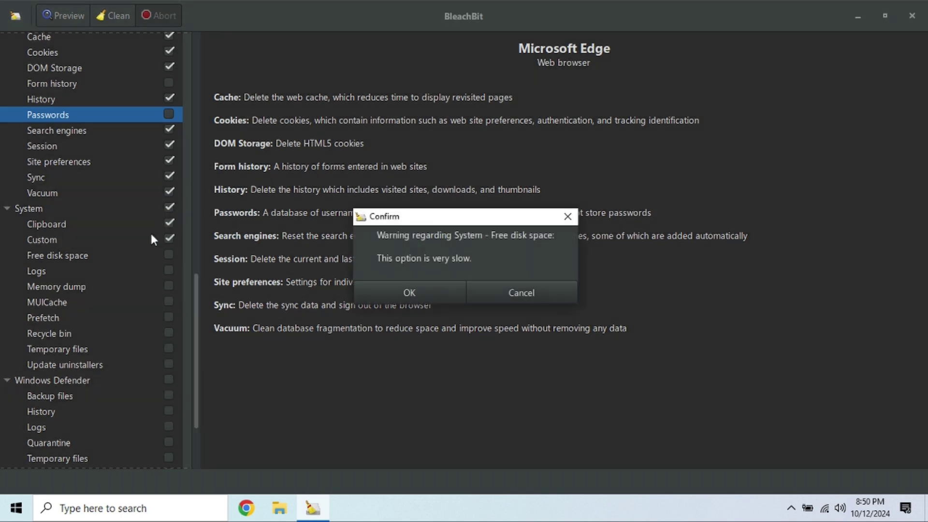
{"action": "left_click", "coordinate": [426, 292]}
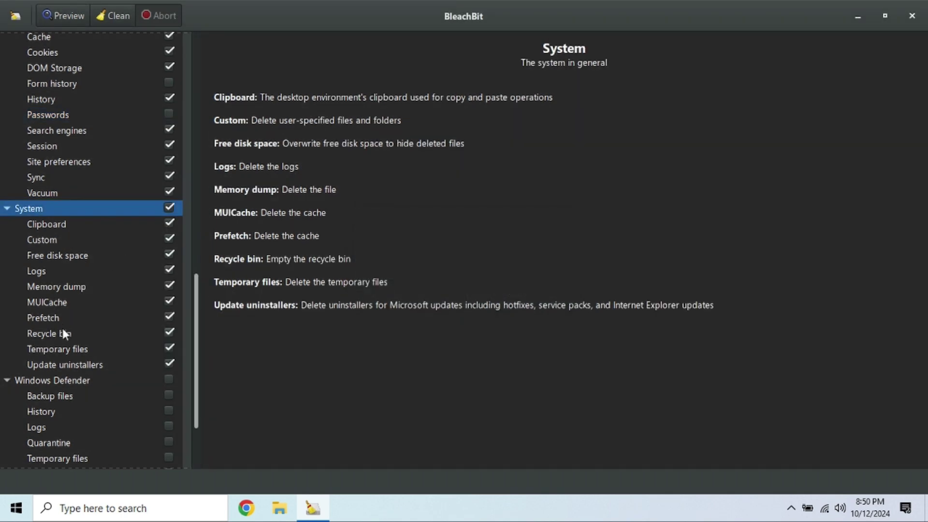
{"action": "scroll", "coordinate": [88, 362], "scroll_direction": "down", "scroll_amount": 1}
{"action": "scroll", "coordinate": [98, 346], "scroll_direction": "down", "scroll_amount": 1}
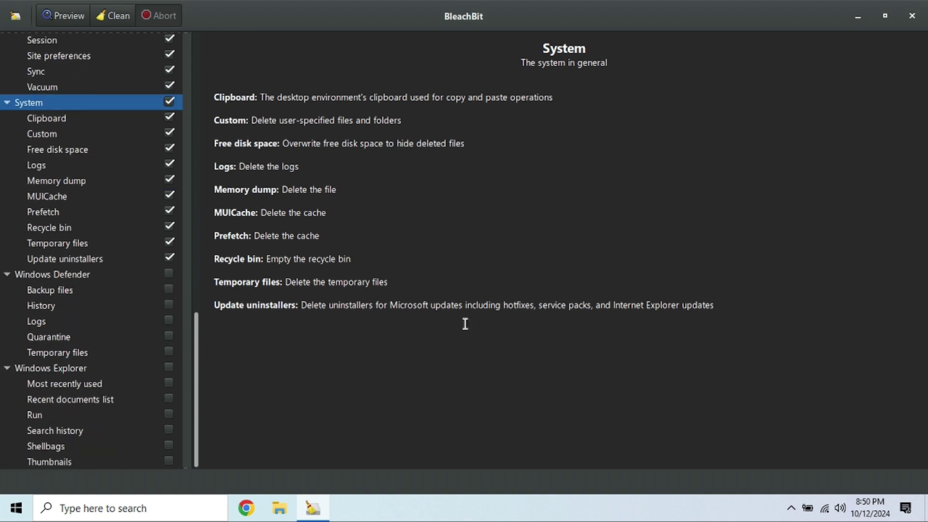
{"action": "scroll", "coordinate": [169, 276], "scroll_direction": "up", "scroll_amount": 2}
{"action": "scroll", "coordinate": [170, 271], "scroll_direction": "up", "scroll_amount": 3}
{"action": "scroll", "coordinate": [170, 270], "scroll_direction": "up", "scroll_amount": 2}
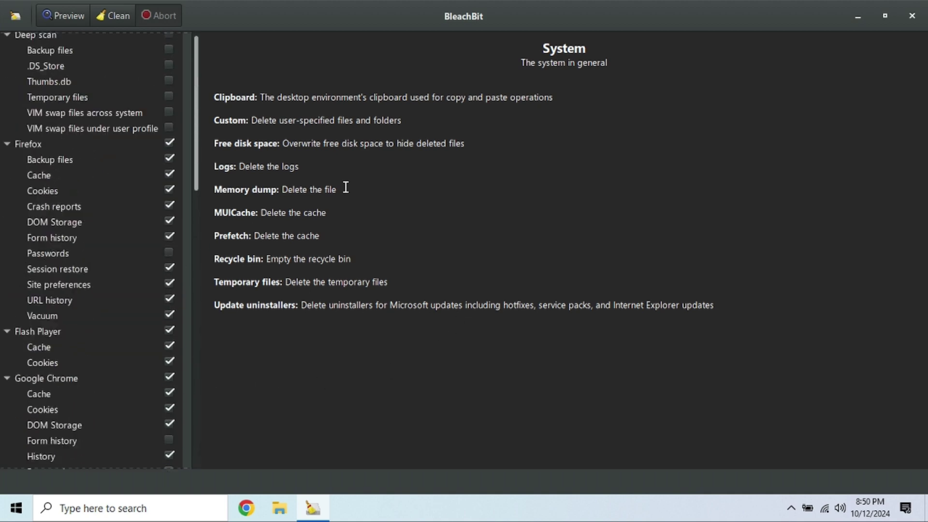
- Preview the cleaning: 946.6MB to recover, 1467 files and 41 special operations
{"action": "left_click", "coordinate": [78, 12]}
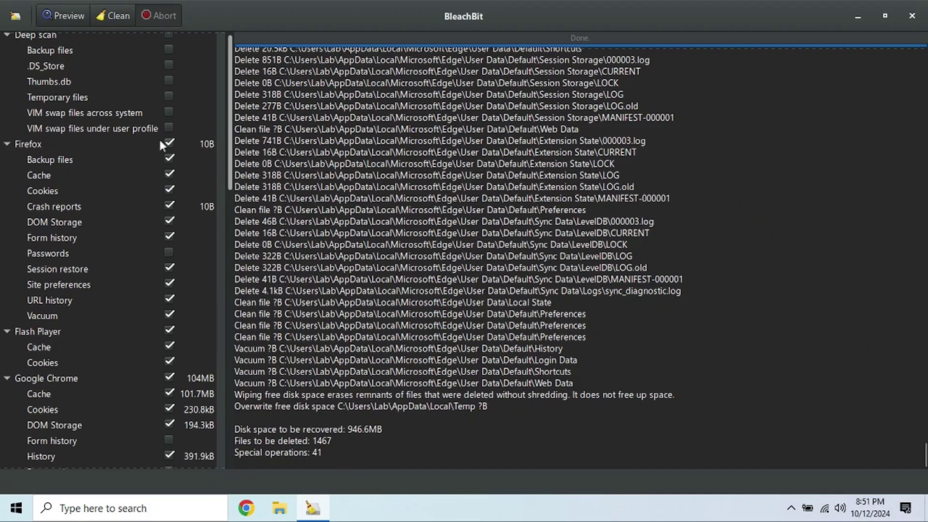
- Permanently clean the selection, recovering 931.8MB from 1426 files, then relaunch BleachBit as administrator
{"action": "left_click", "coordinate": [114, 20]}
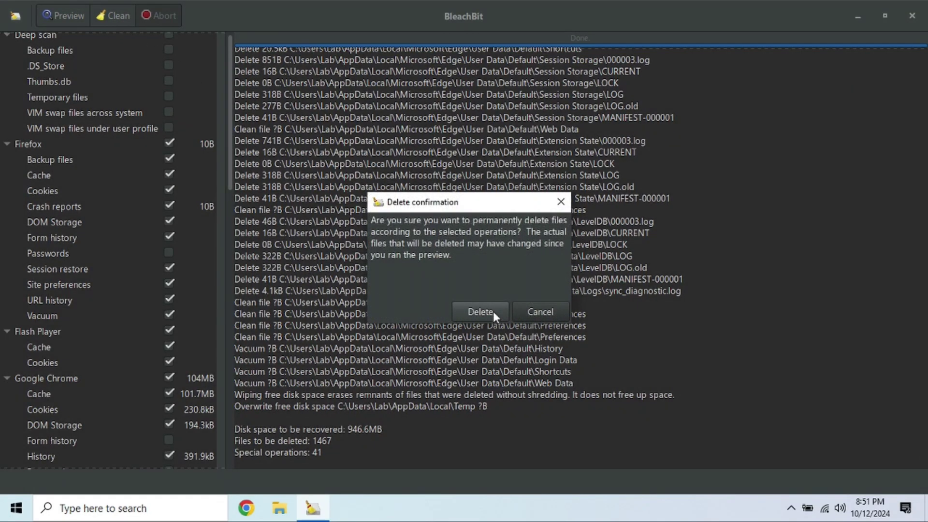
{"action": "left_click", "coordinate": [479, 312]}
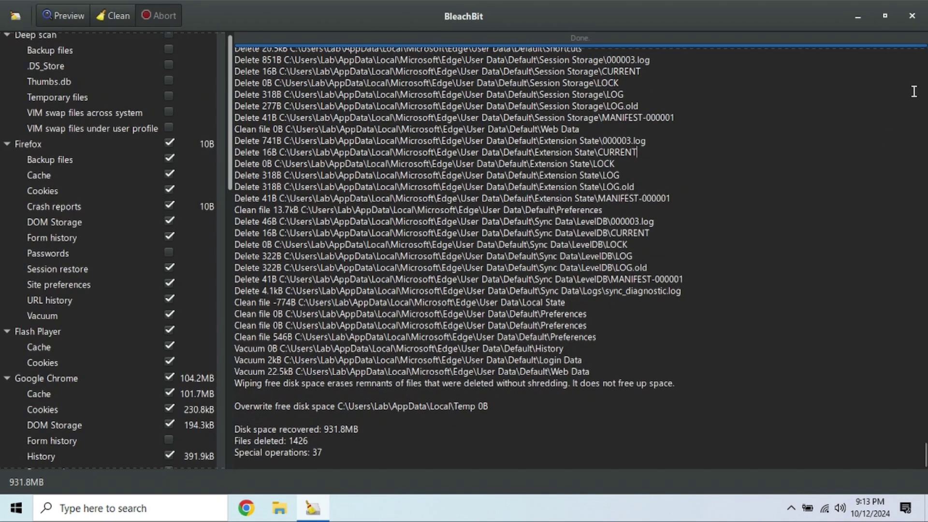
{"action": "left_click", "coordinate": [912, 16]}
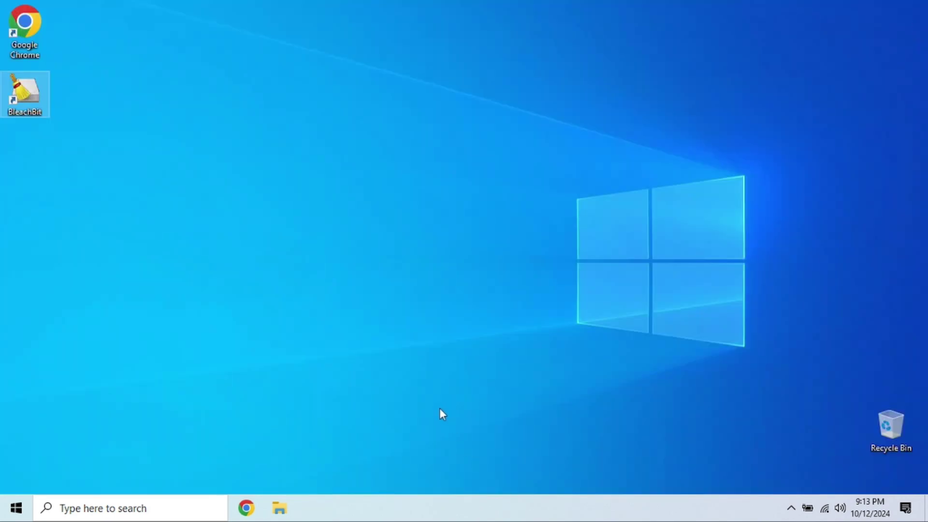
{"action": "double_click", "coordinate": [39, 102]}
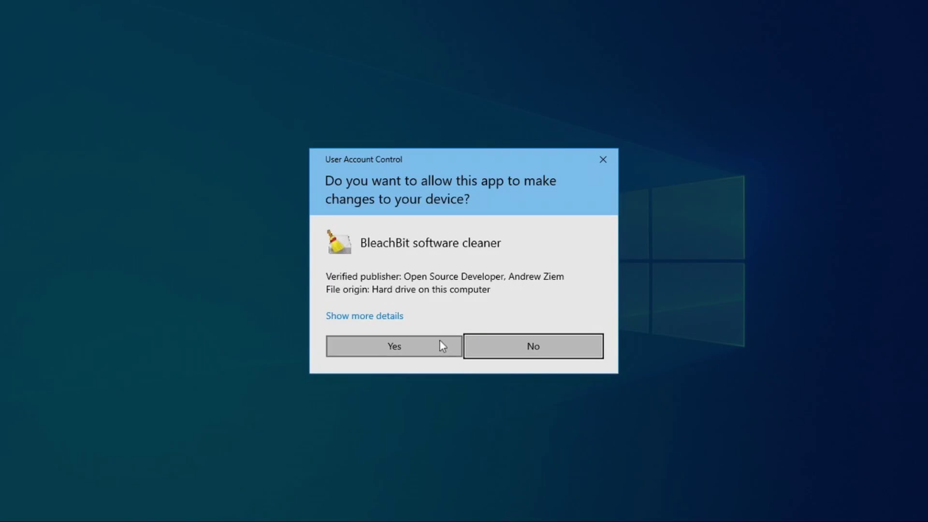
{"action": "left_click", "coordinate": [440, 345]}
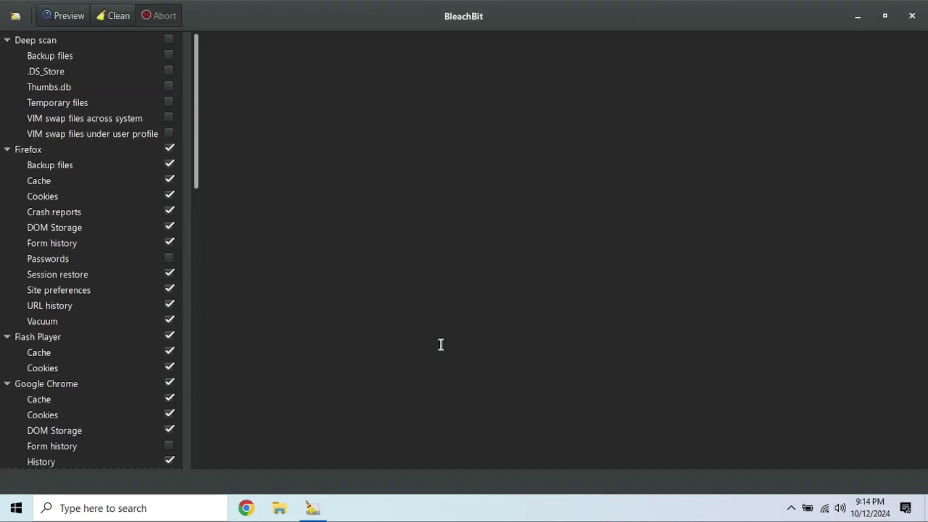
- Shred Downloads\BleachBit-4.6.2-setup with Shred Files, recovering 12.2MB from one file
{"action": "left_click", "coordinate": [16, 17]}
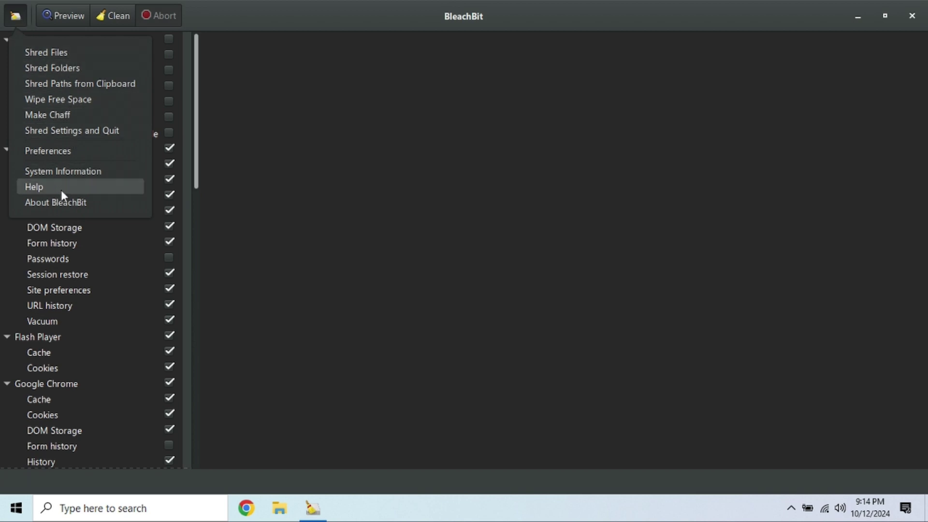
{"action": "left_click", "coordinate": [62, 53]}
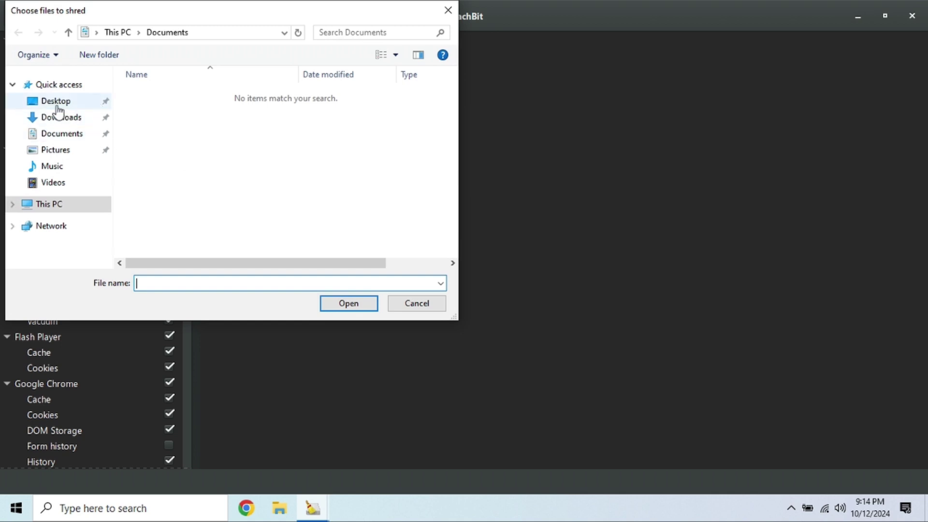
{"action": "left_click", "coordinate": [58, 117]}
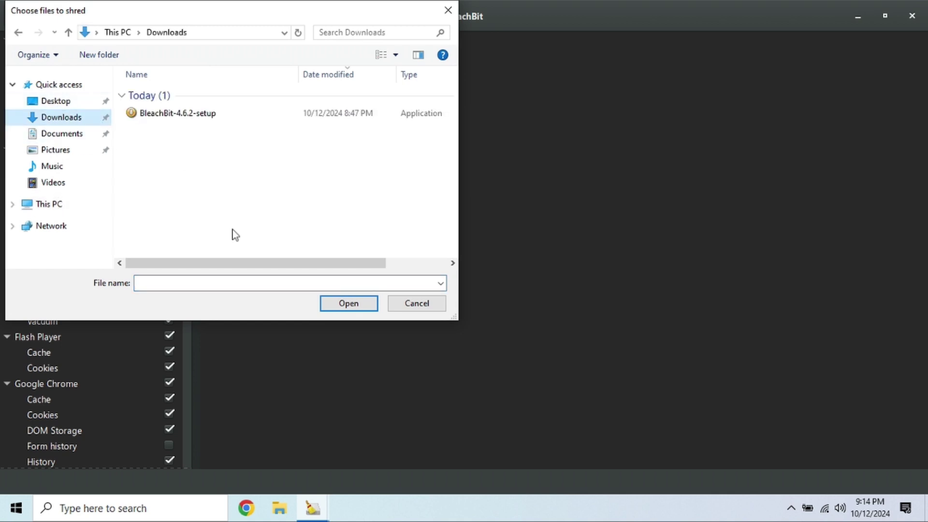
{"action": "left_click", "coordinate": [213, 116]}
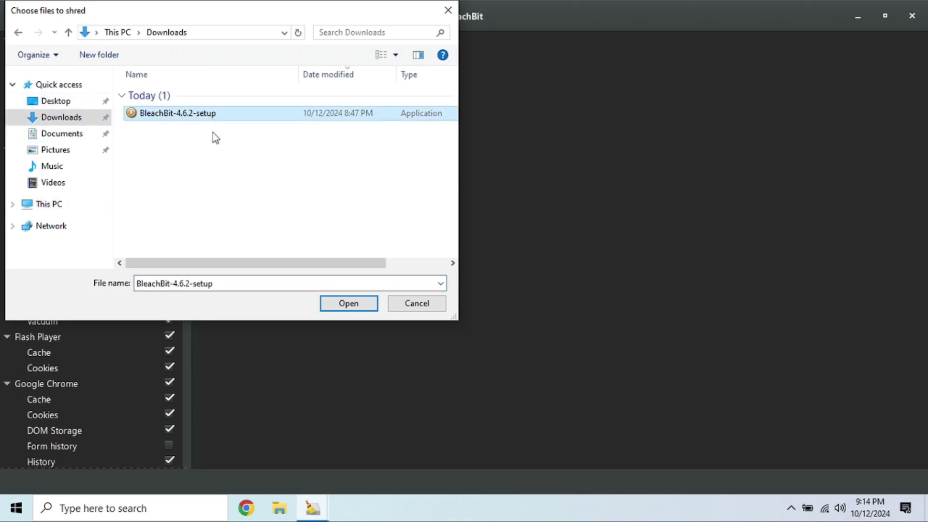
{"action": "left_click", "coordinate": [345, 309]}
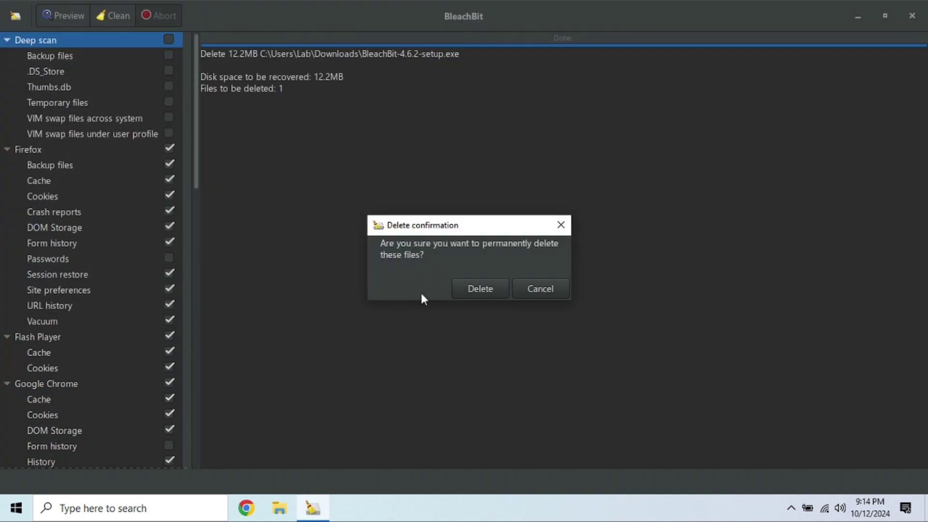
{"action": "left_click", "coordinate": [478, 286]}
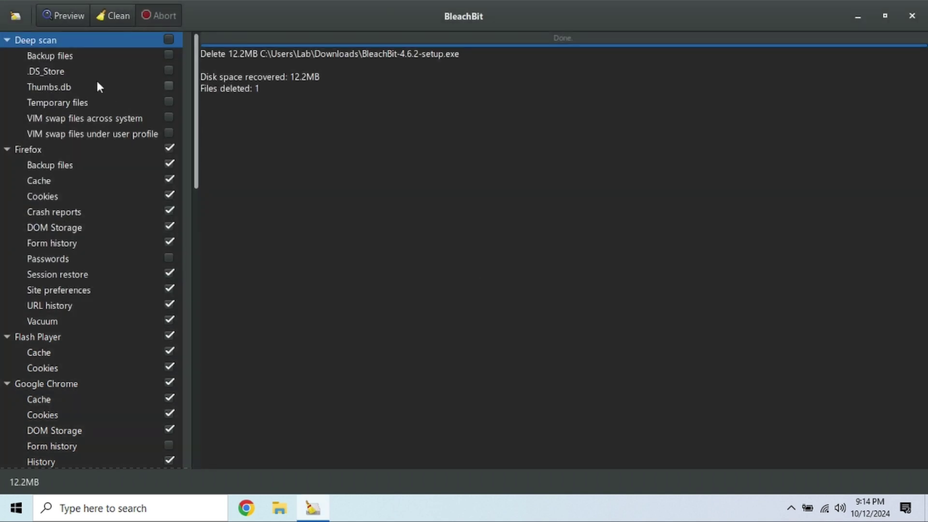
- Tick Deep scan, cancelling each warning for Backup files, .DS_Store, Thumbs.db and the remaining options
{"action": "left_click", "coordinate": [169, 39]}
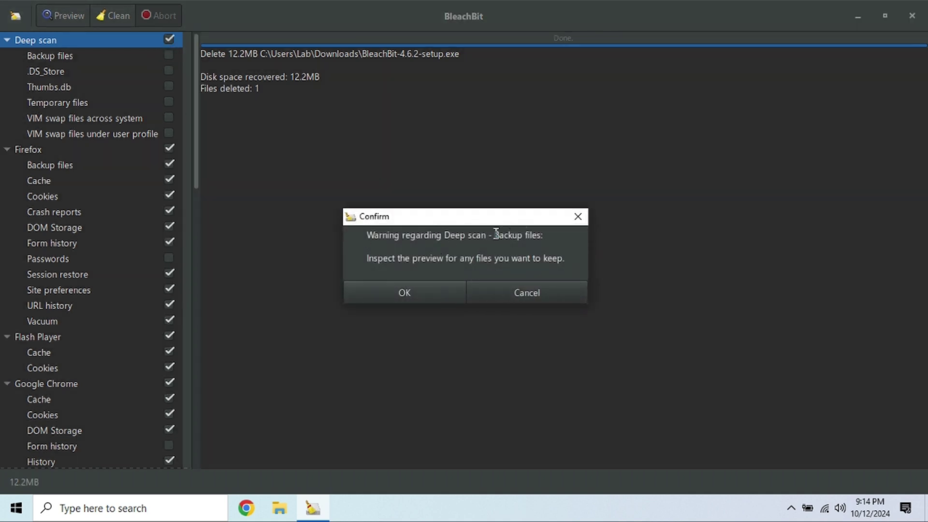
{"action": "left_click", "coordinate": [562, 294]}
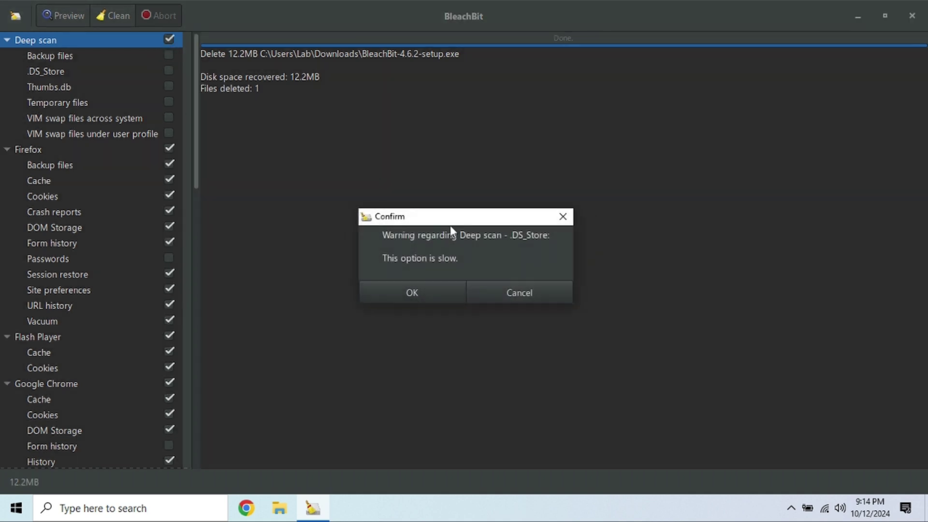
{"action": "left_click", "coordinate": [535, 292]}
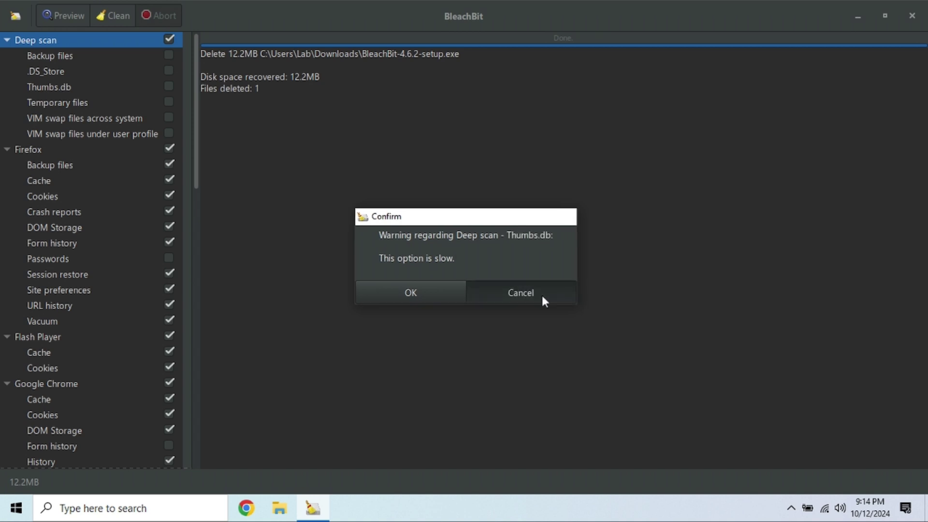
{"action": "left_click", "coordinate": [542, 296]}
{"action": "left_click", "coordinate": [543, 297]}
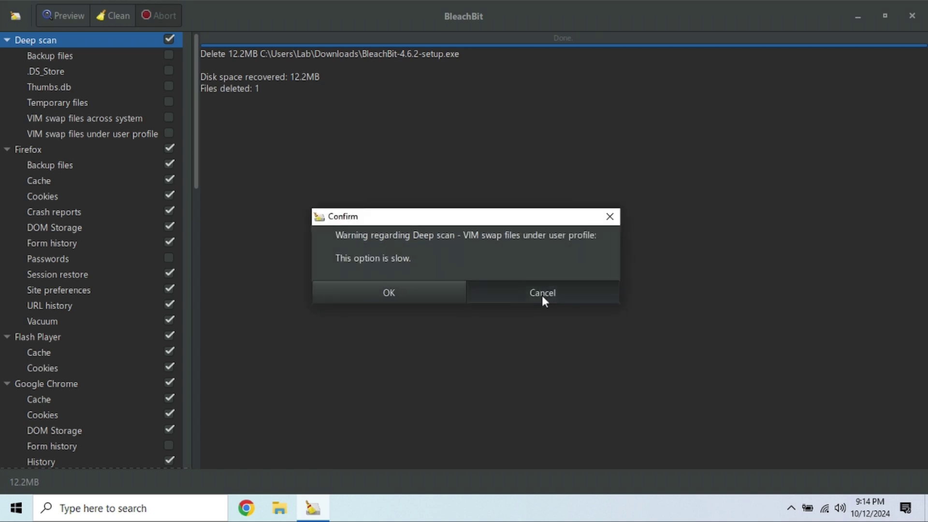
{"action": "left_click", "coordinate": [542, 294]}
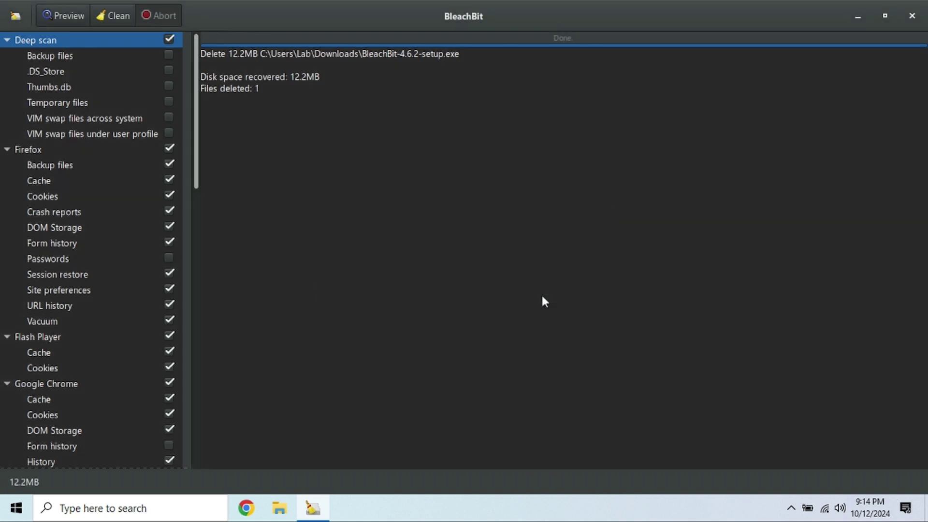
- Close the BleachBit window, leaving its shortcut, Chrome and the Recycle Bin on the desktop
{"action": "left_click", "coordinate": [911, 15]}
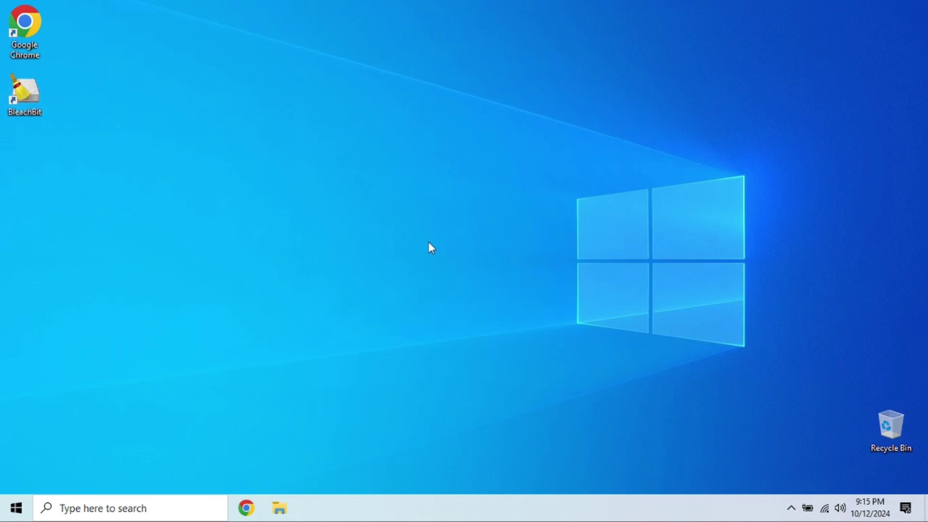